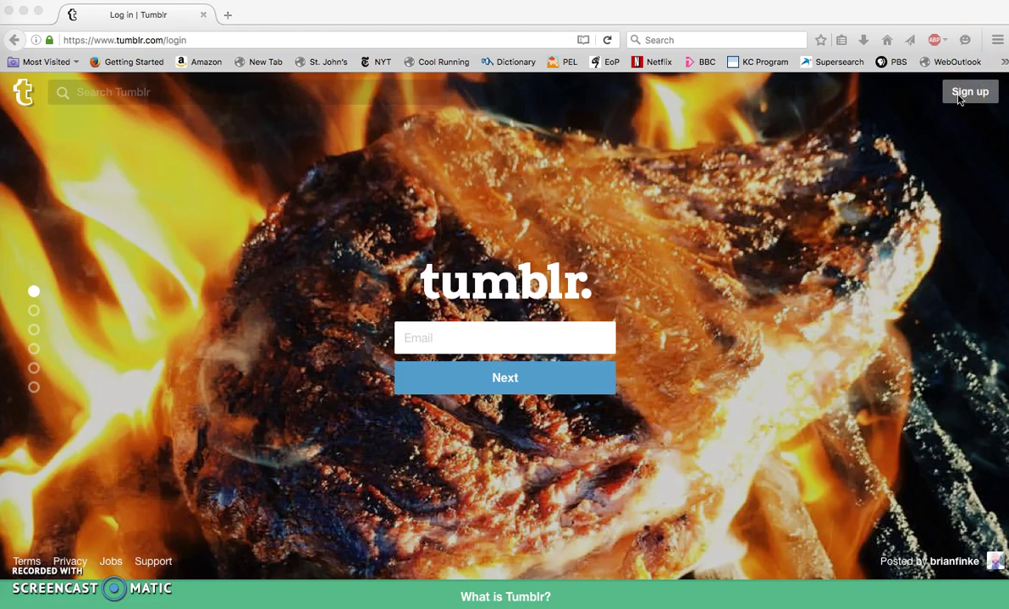
- Log in to Tumblr with the account's autocompleted e-mail address and password
left_click(500, 345)
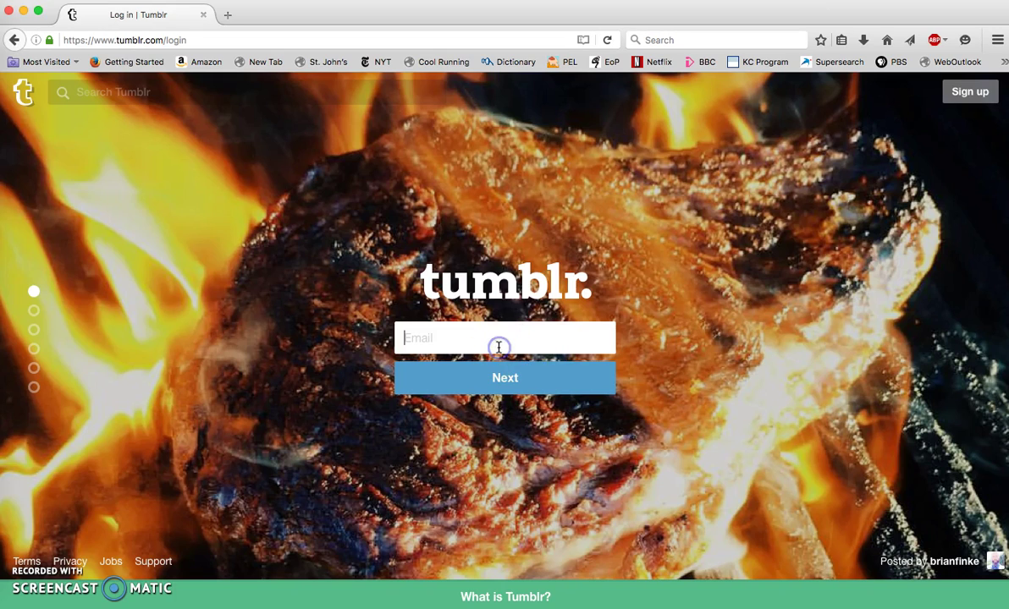
type("tuf")
key("Down")
key("Return")
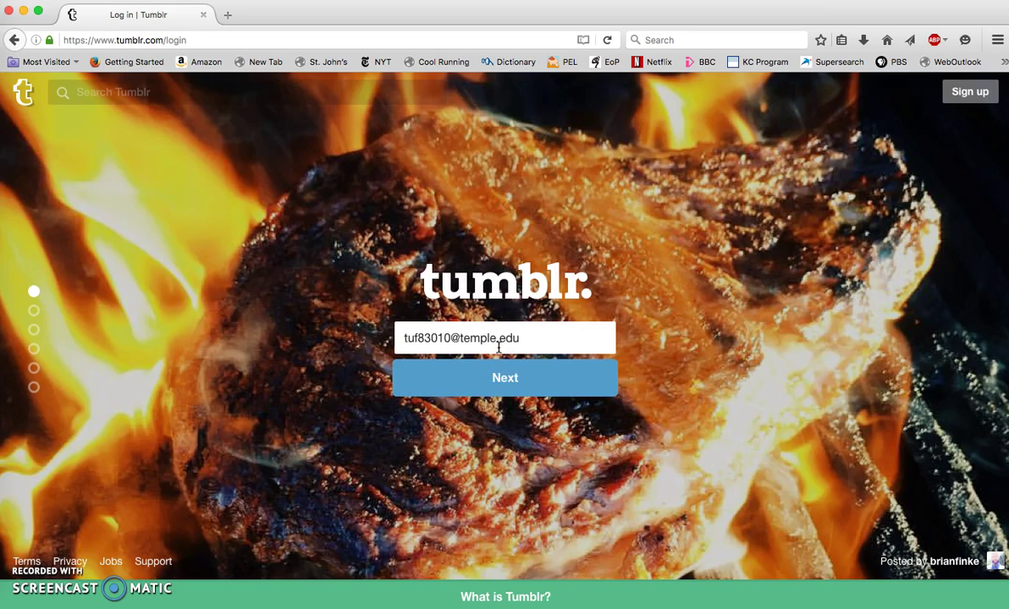
left_click(500, 384)
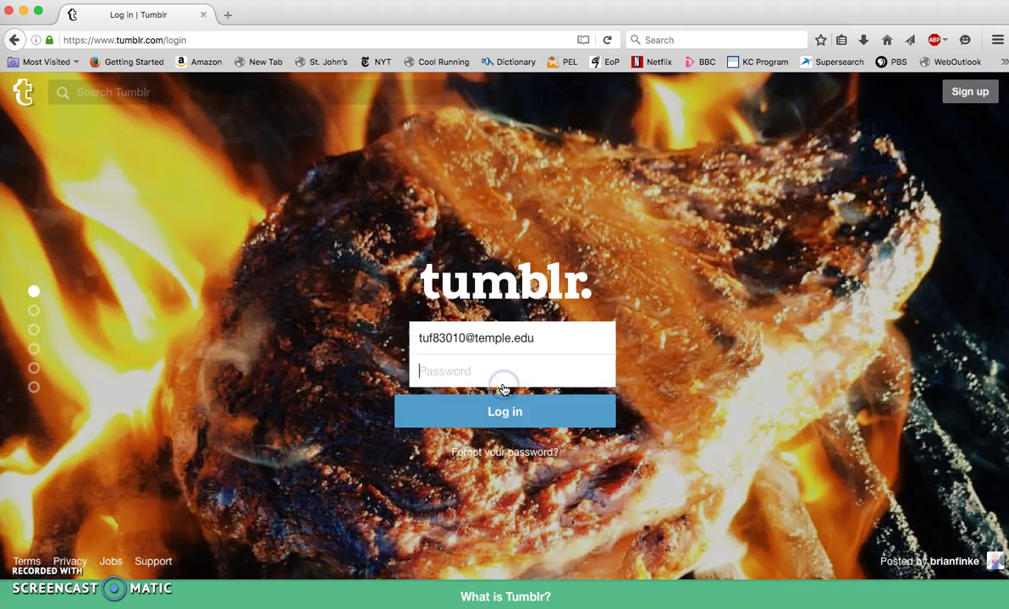
type("•")
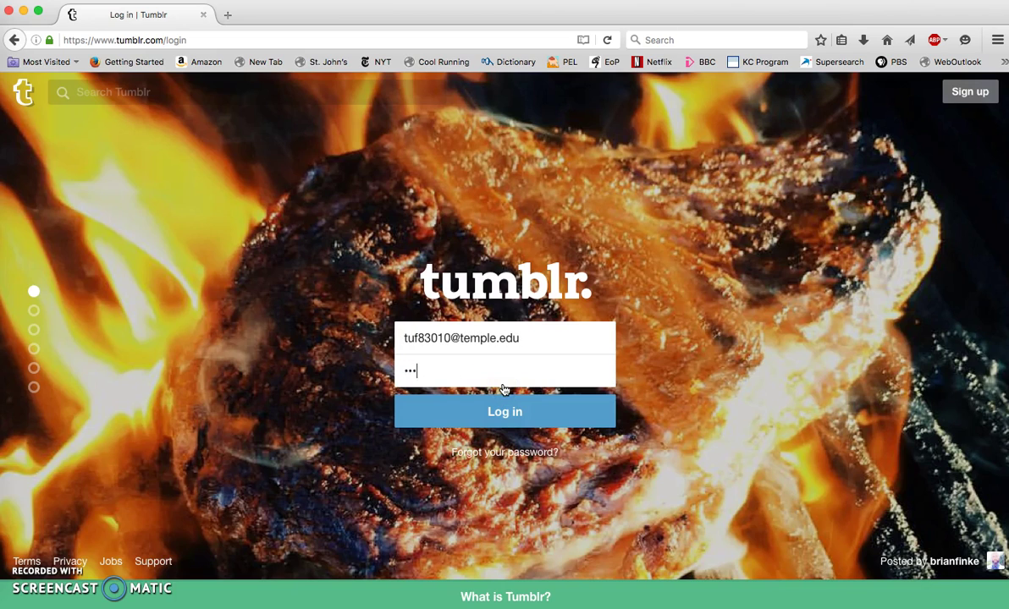
type("••••••••")
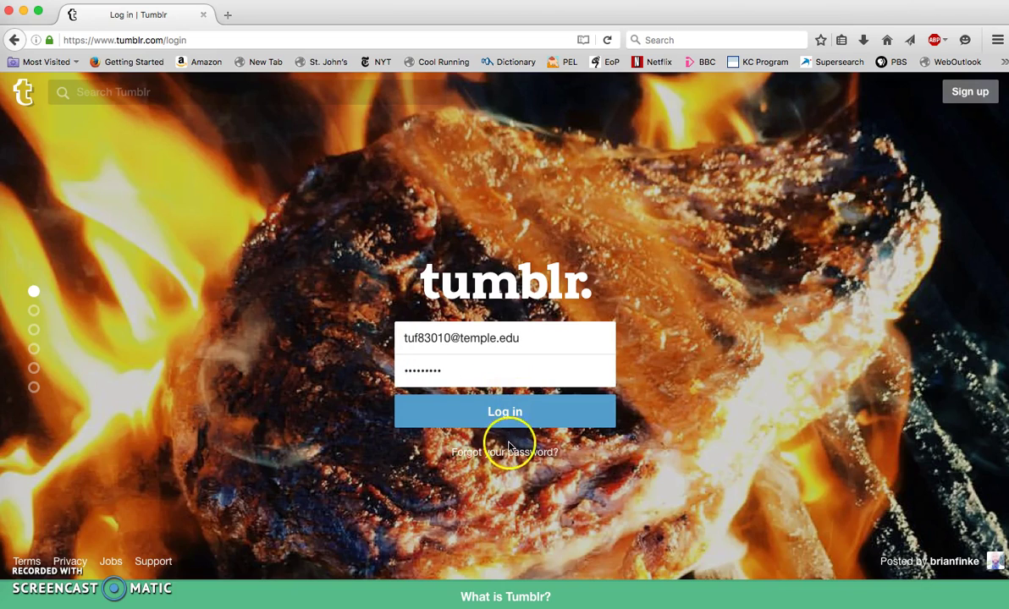
left_click(513, 421)
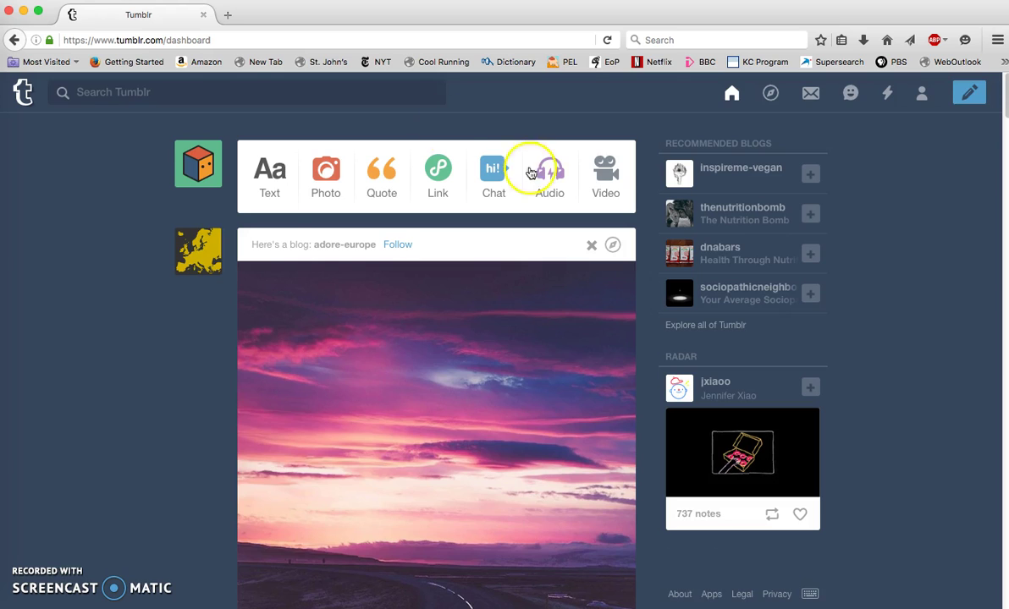
- Go to Account Settings through the account menu in the top bar
mouse_move(199, 177)
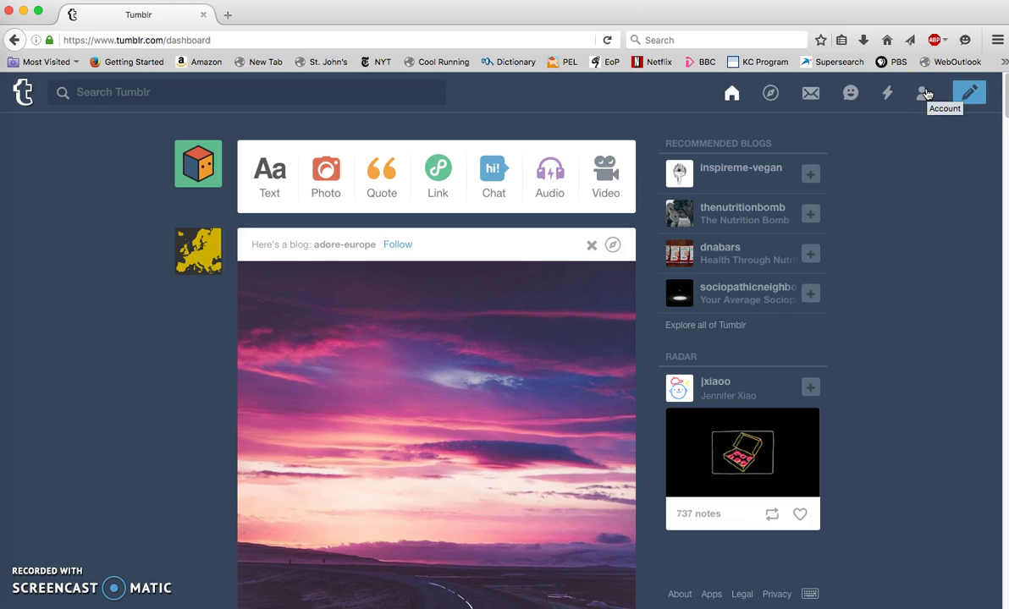
left_click(926, 93)
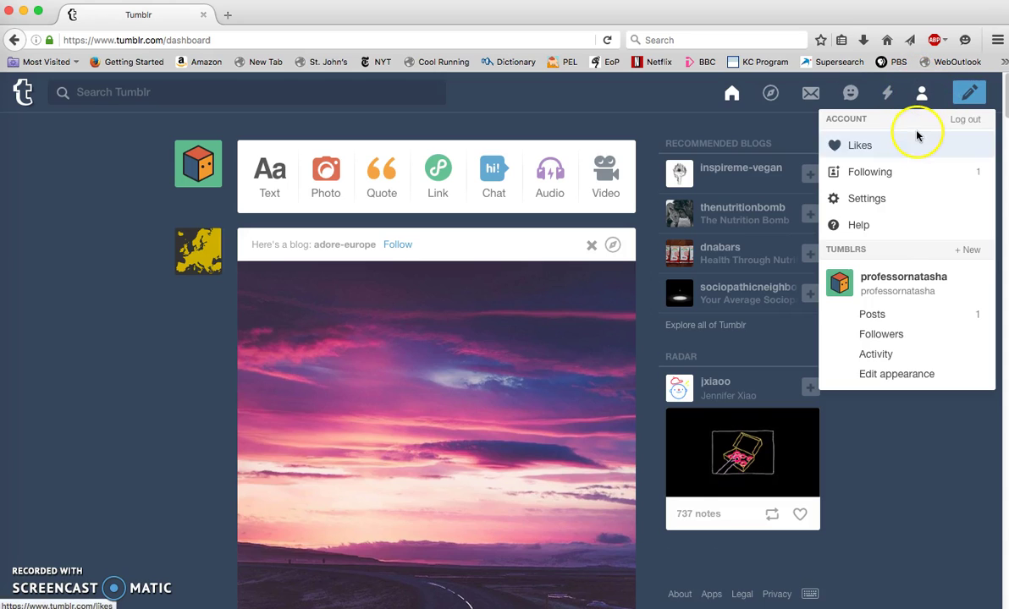
left_click(907, 195)
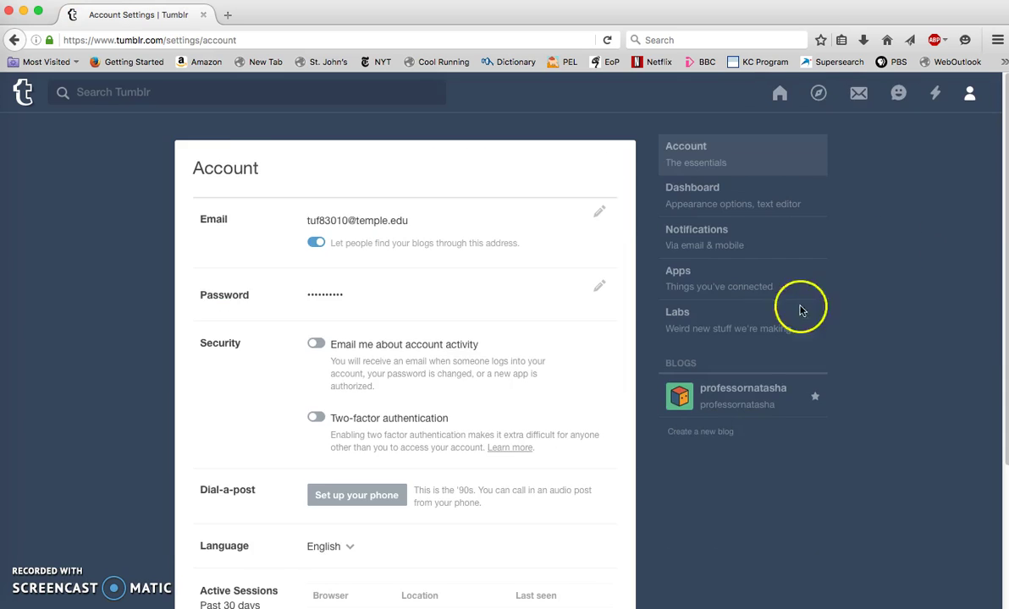
- Fill in the new blog title 'My Fantastic Mosaic II Blog' and URL mosaiciiblog, without password protection
left_click(696, 438)
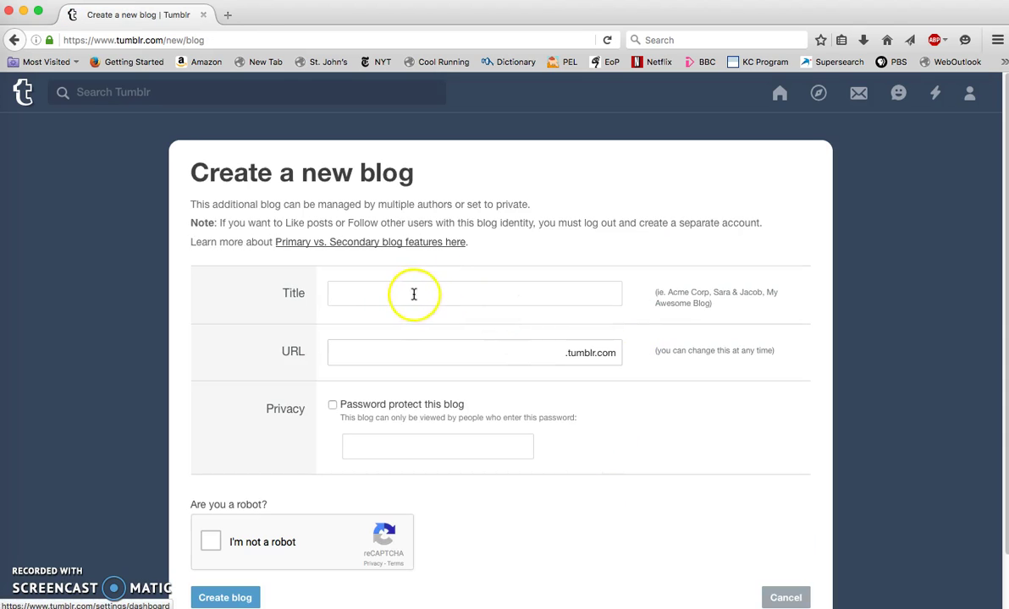
left_click(413, 293)
type("My Fantastic Mosaic II Blog")
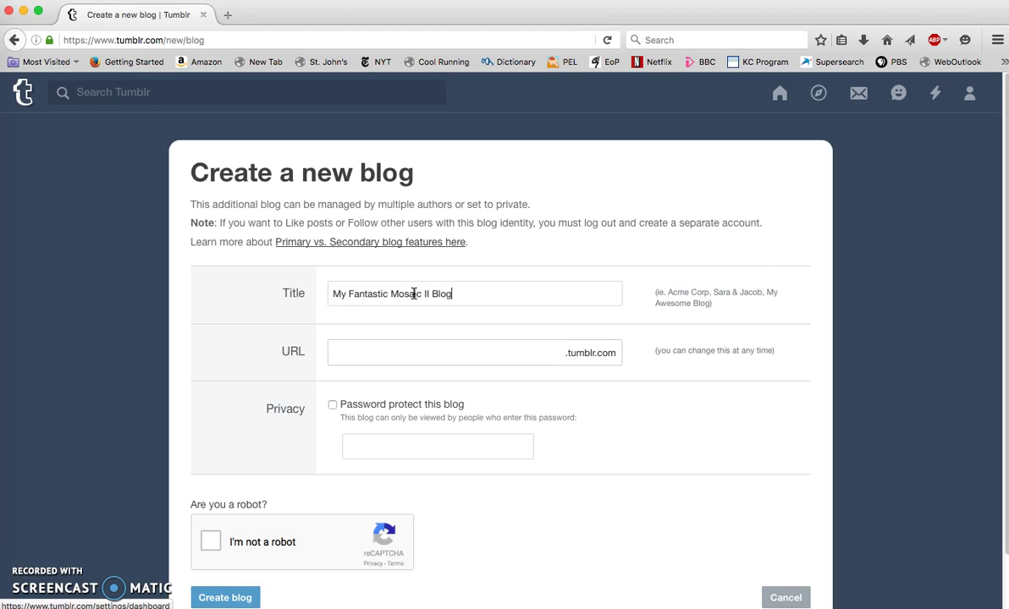
left_click(367, 354)
type("mosaicIIBlog")
left_click(334, 406)
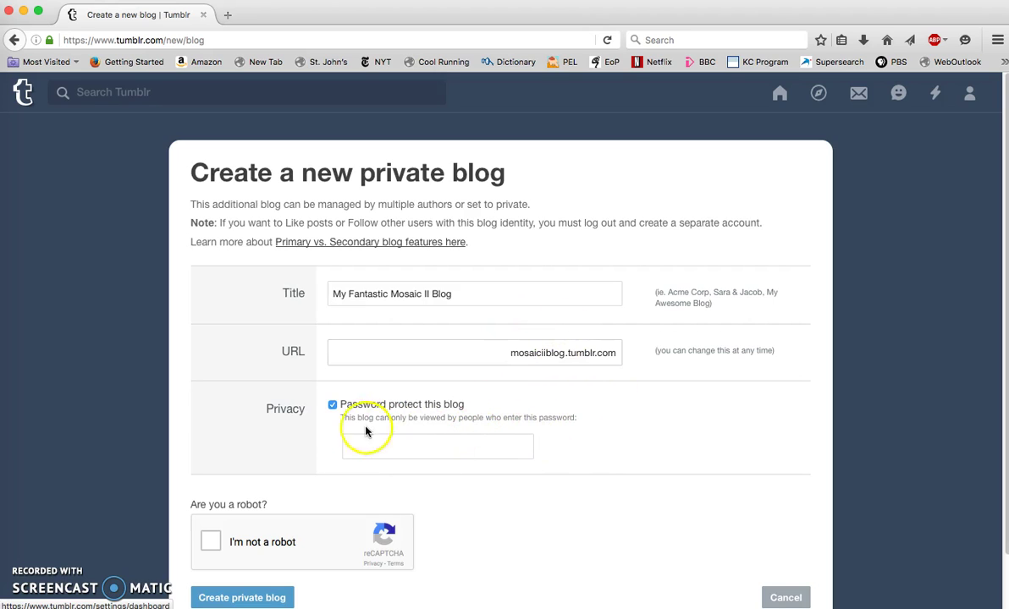
left_click(333, 408)
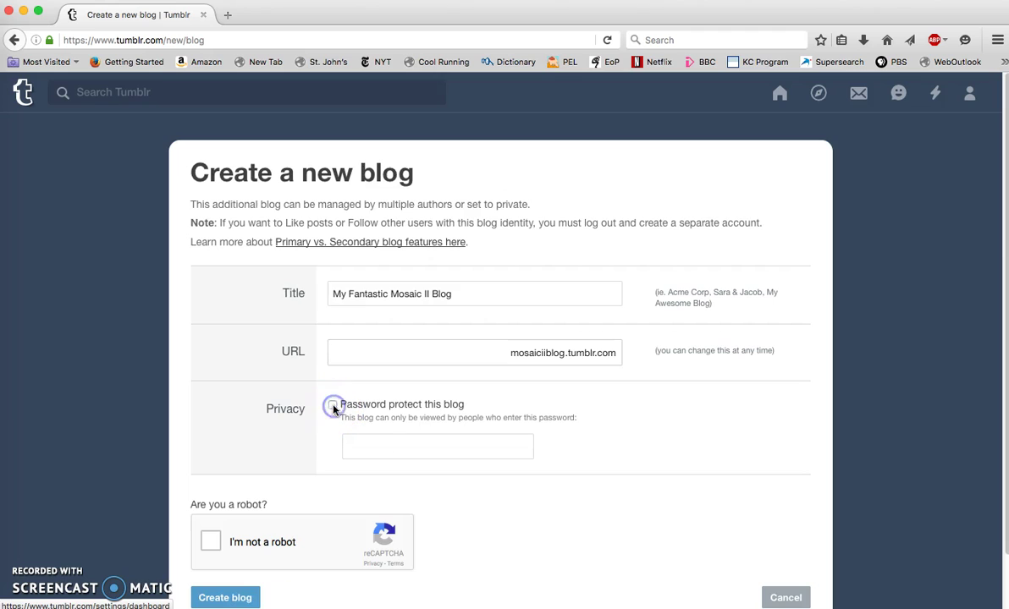
- Pass the robot check by selecting the four tree images, and create the blog
left_click(212, 543)
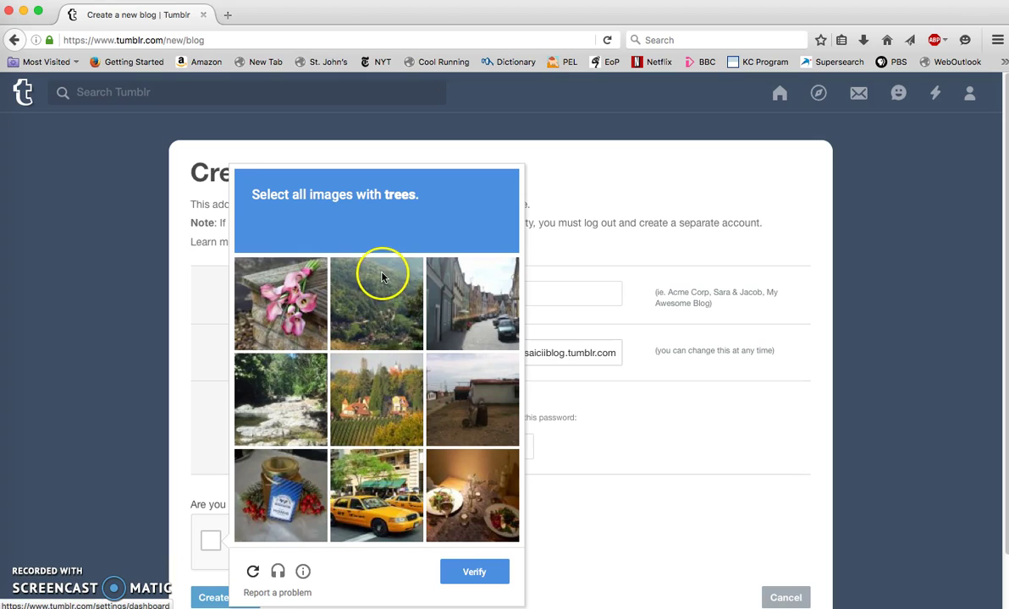
left_click(357, 259)
left_click(382, 408)
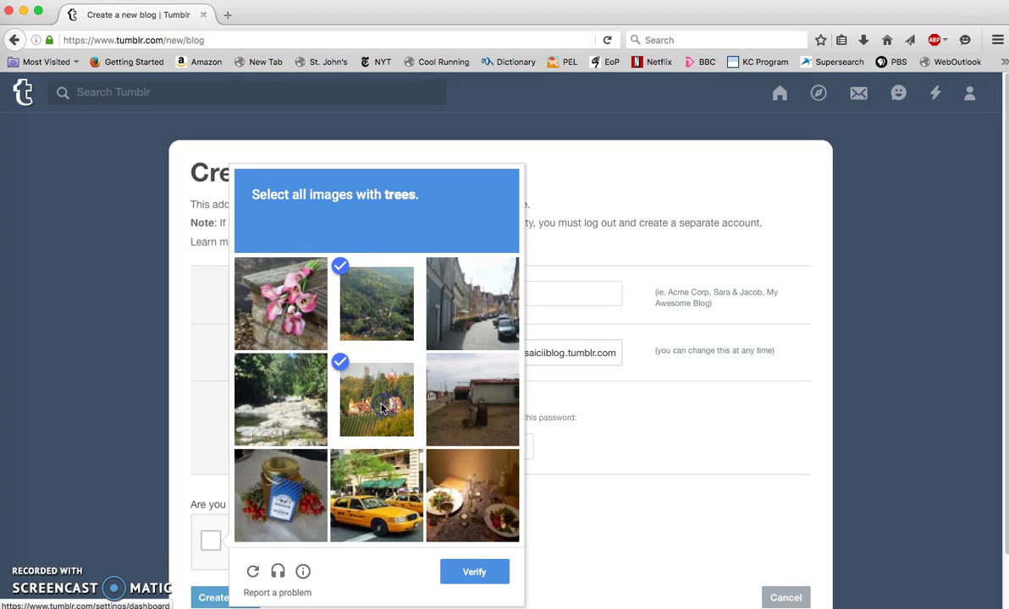
left_click(270, 395)
left_click(360, 501)
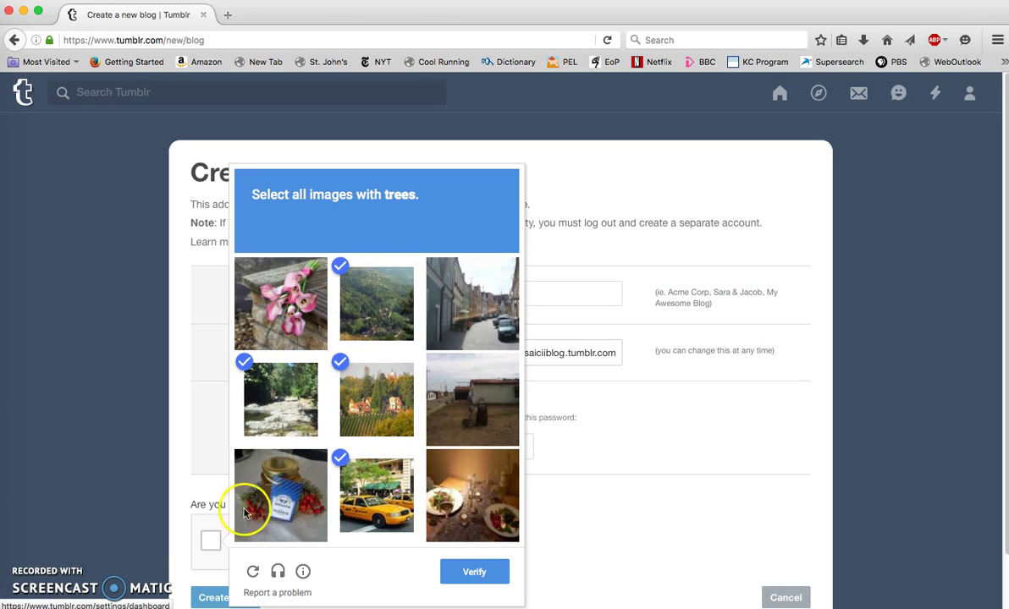
left_click(471, 566)
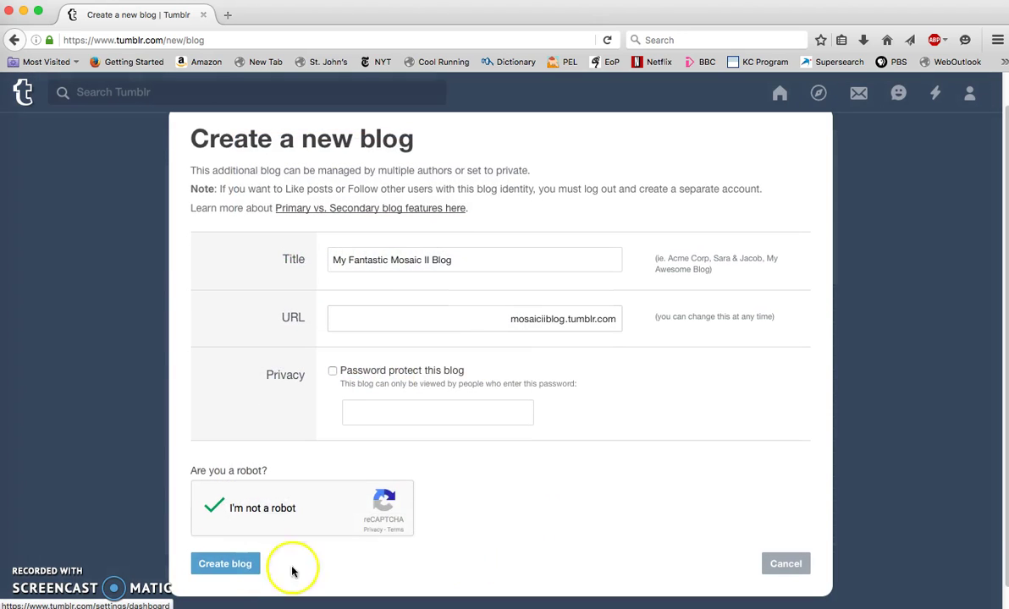
left_click(241, 573)
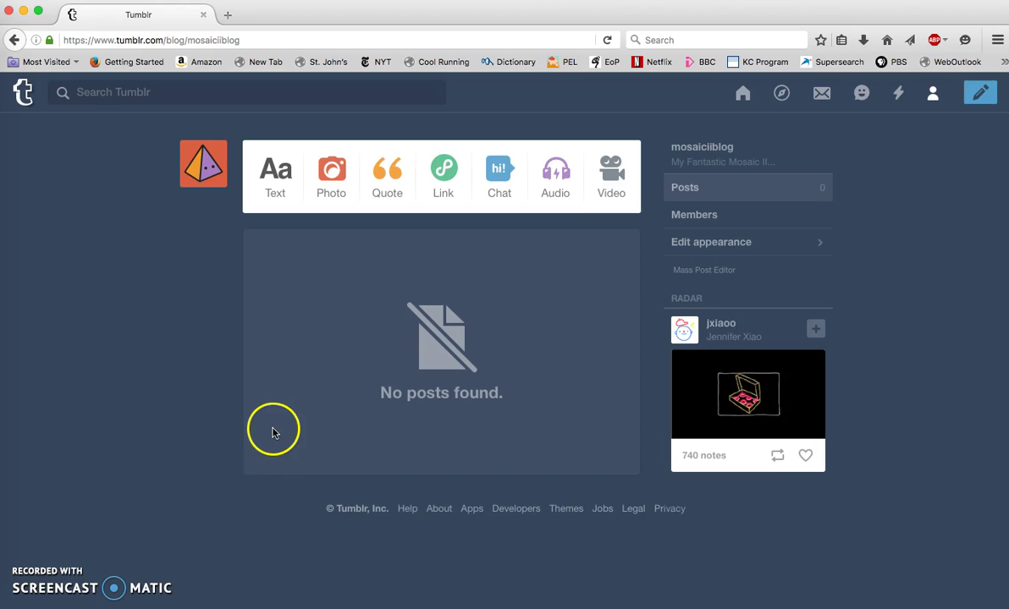
- Preview the new blog's card from its avatar, then dismiss it
mouse_move(203, 170)
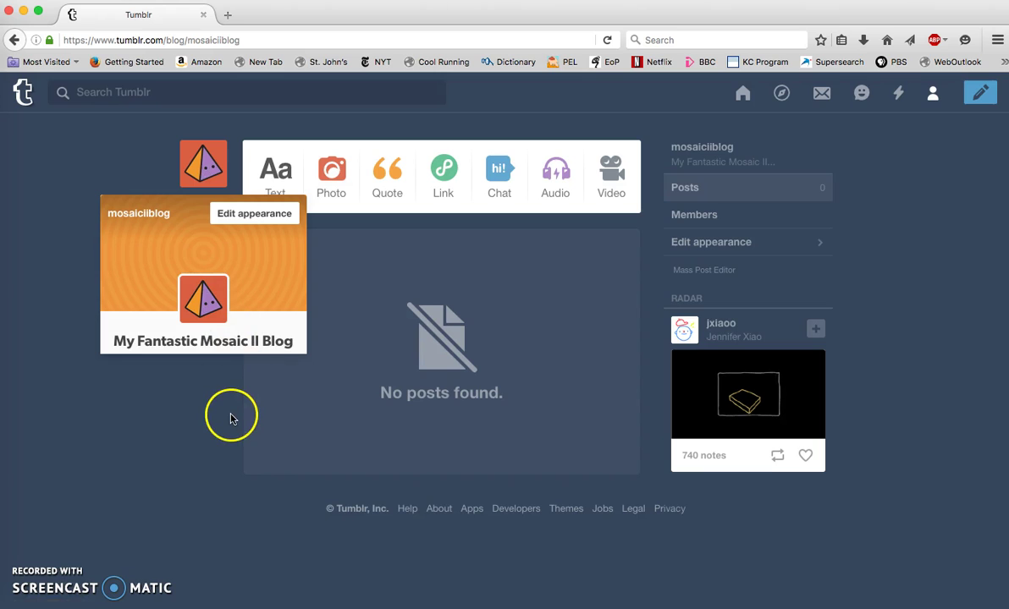
left_click(268, 414)
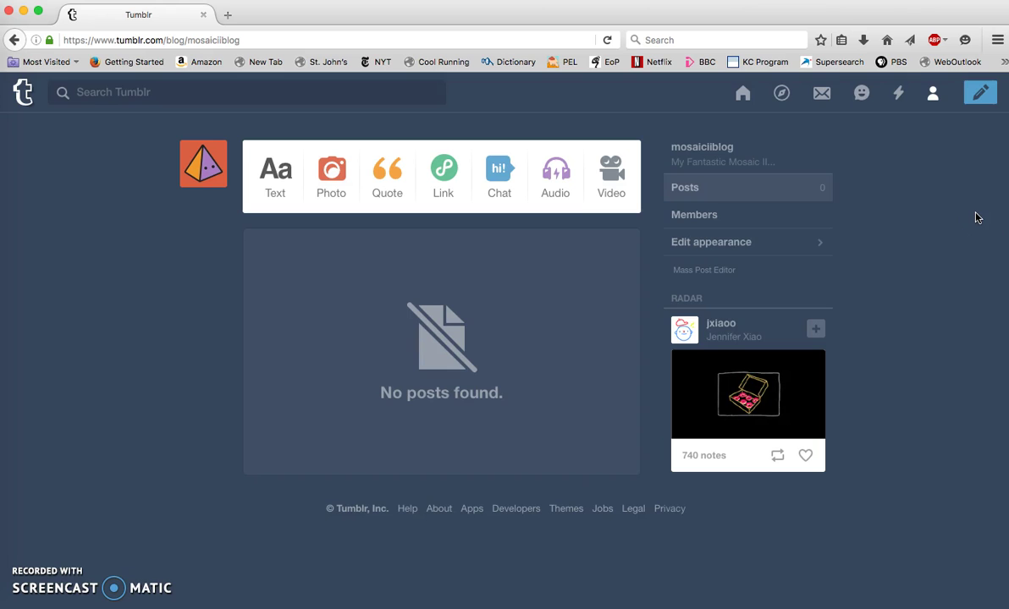
- Open mosaiciiblog's blog settings from Account Settings and launch its theme editor
left_click(938, 102)
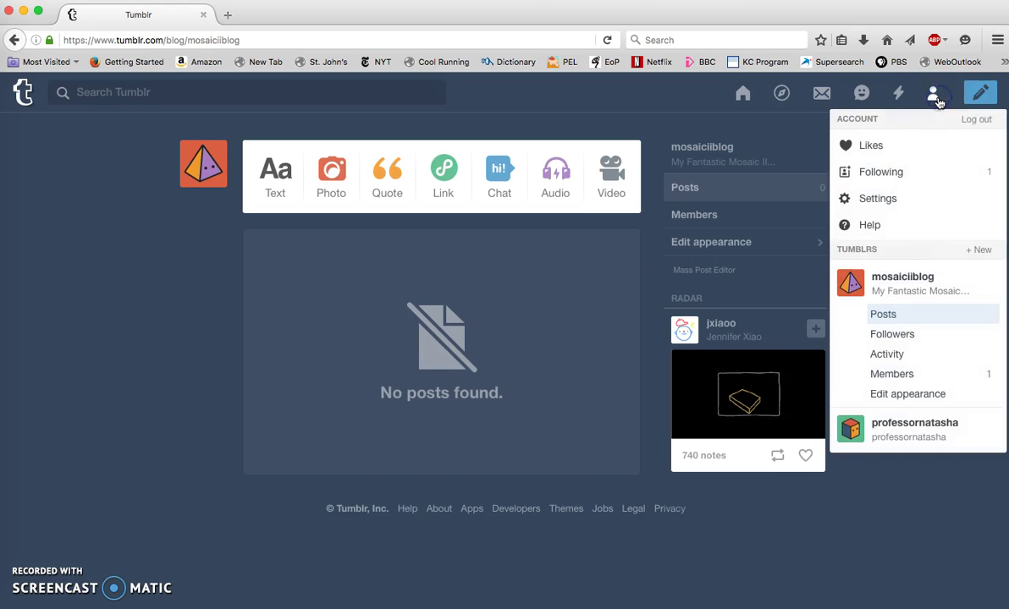
left_click(905, 205)
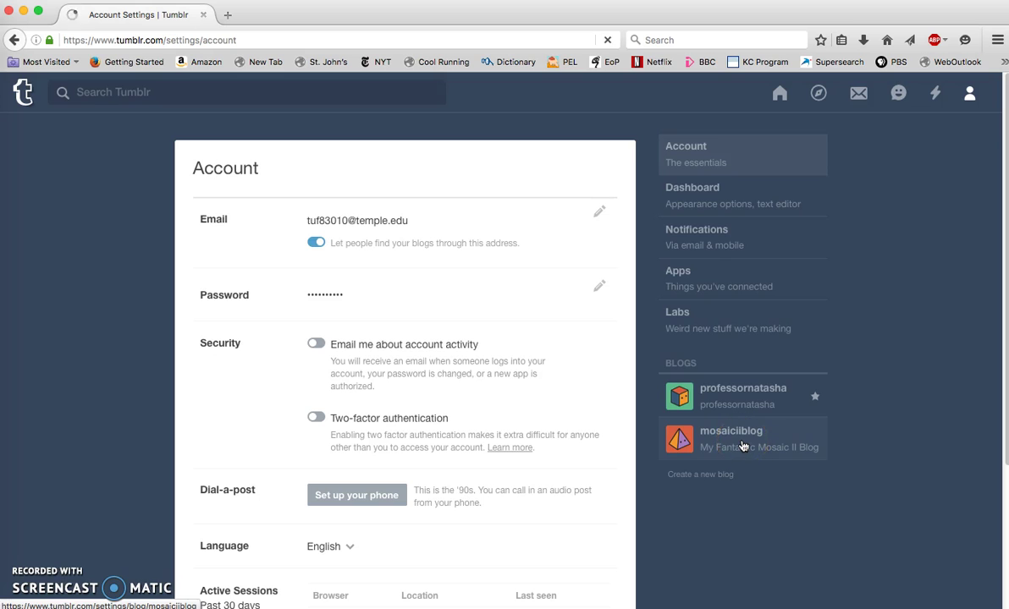
left_click(742, 447)
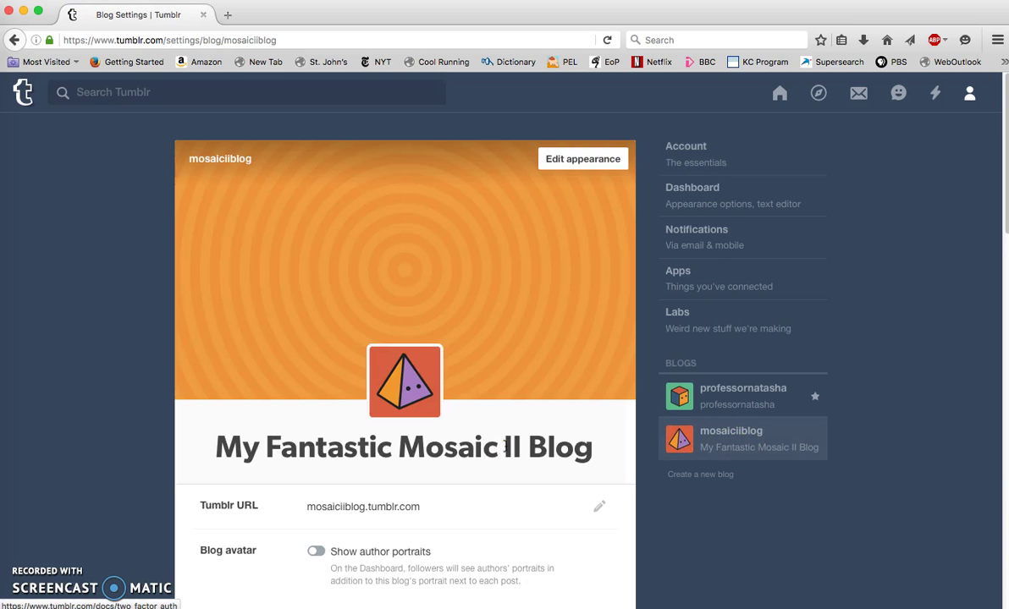
scroll(512, 474, "down", 4)
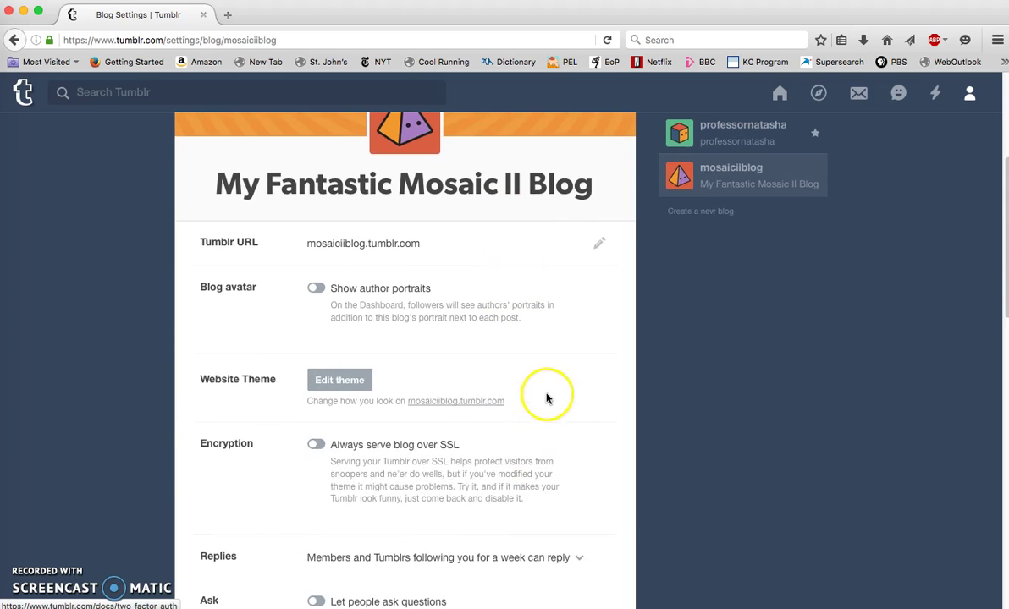
left_click(347, 381)
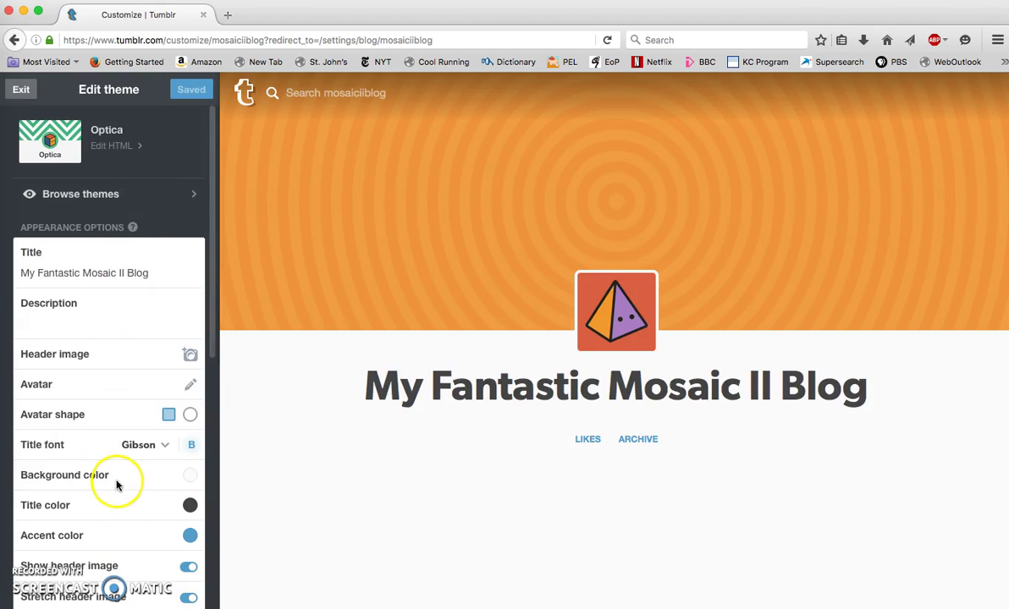
- Save the description 'Enter a 100-150 word blurb that introduces your thesis/themes…' and exit the editor
scroll(117, 475, "down", 3)
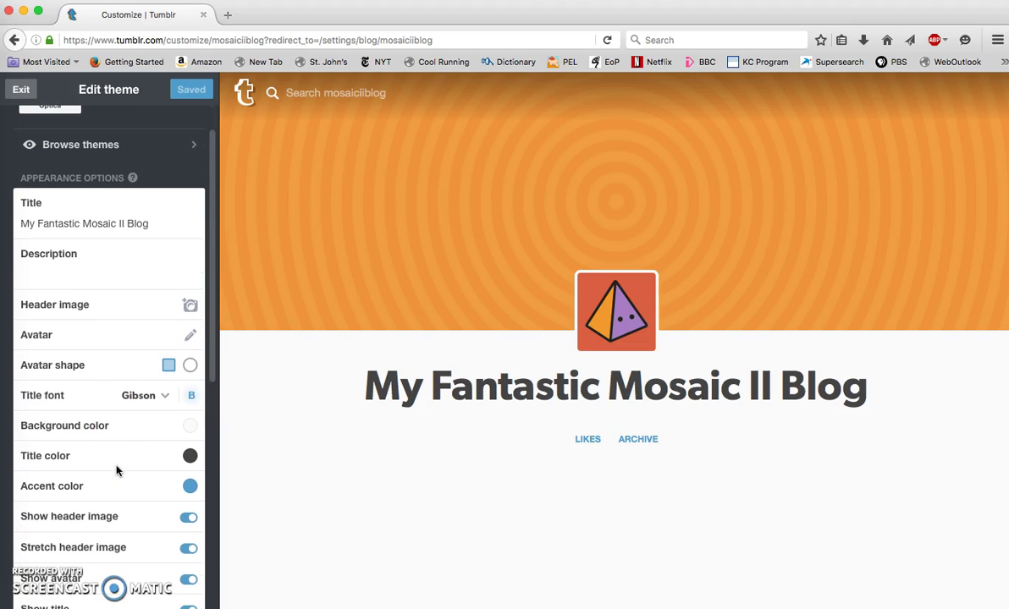
scroll(107, 503, "up", 3)
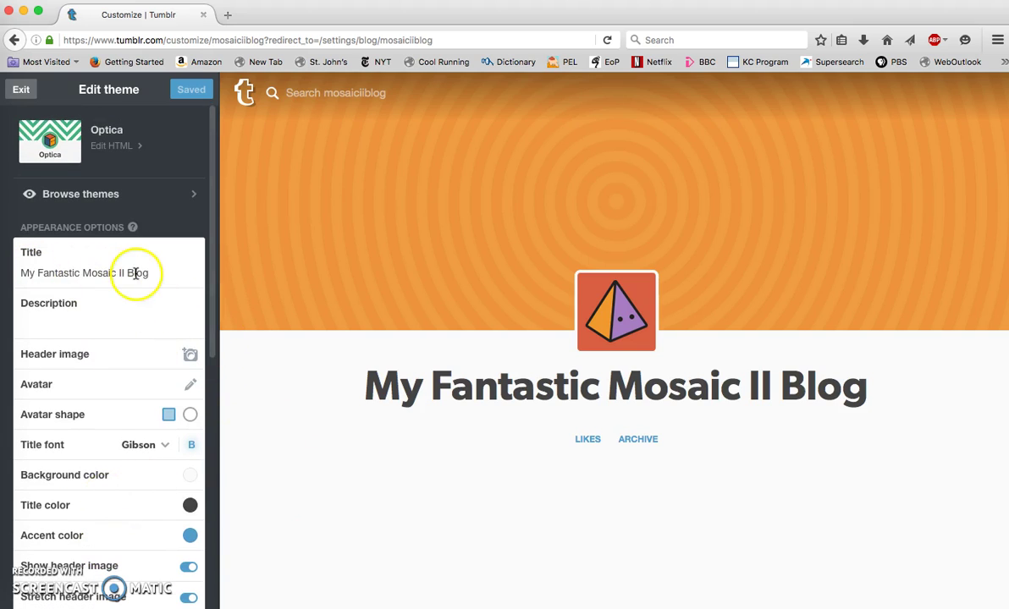
left_click(134, 315)
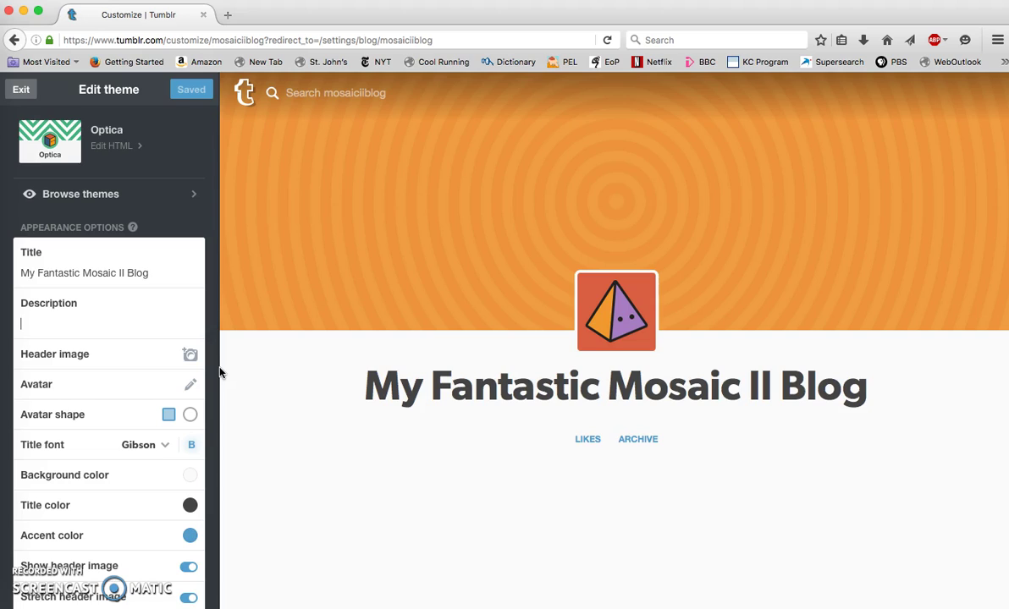
type("Enter a")
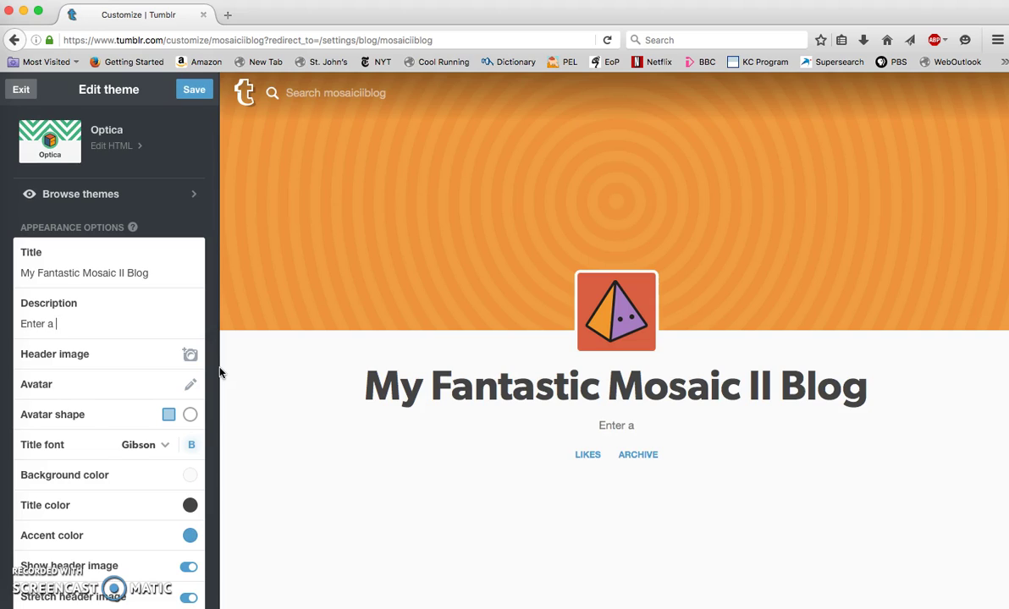
type(" 100-15")
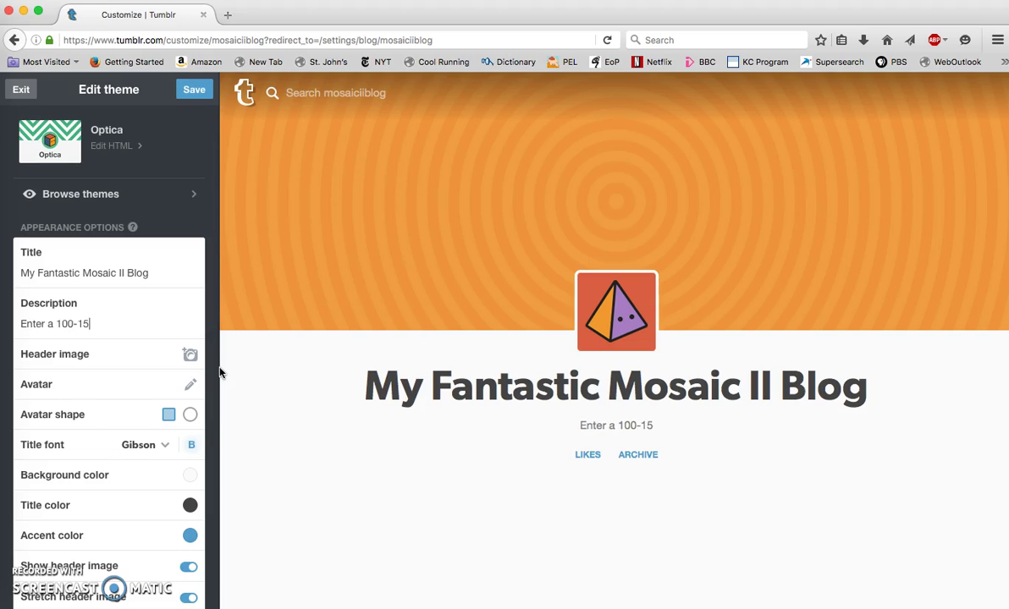
type("0 word")
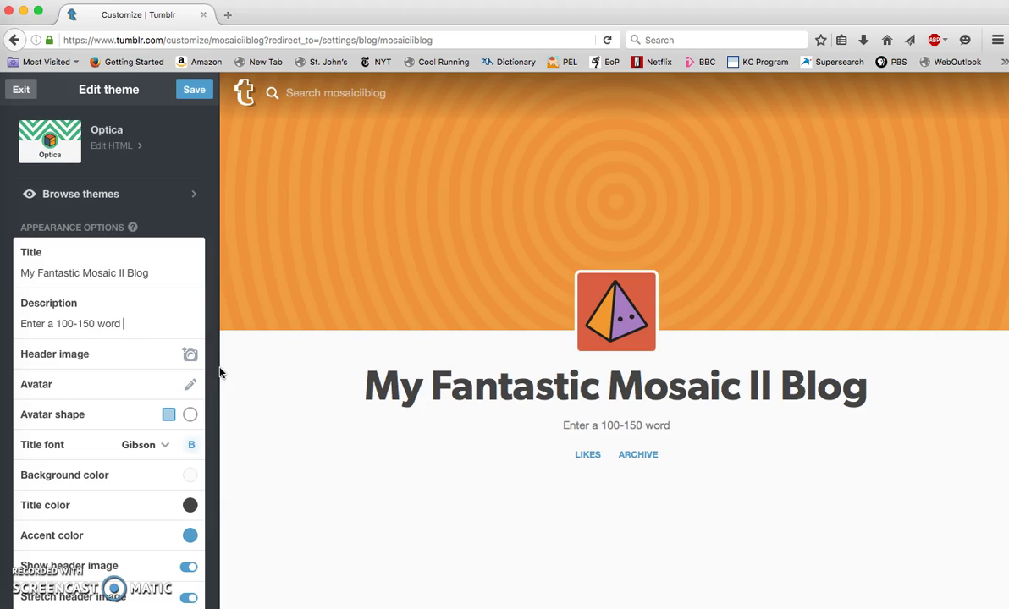
type(" blurb that intr")
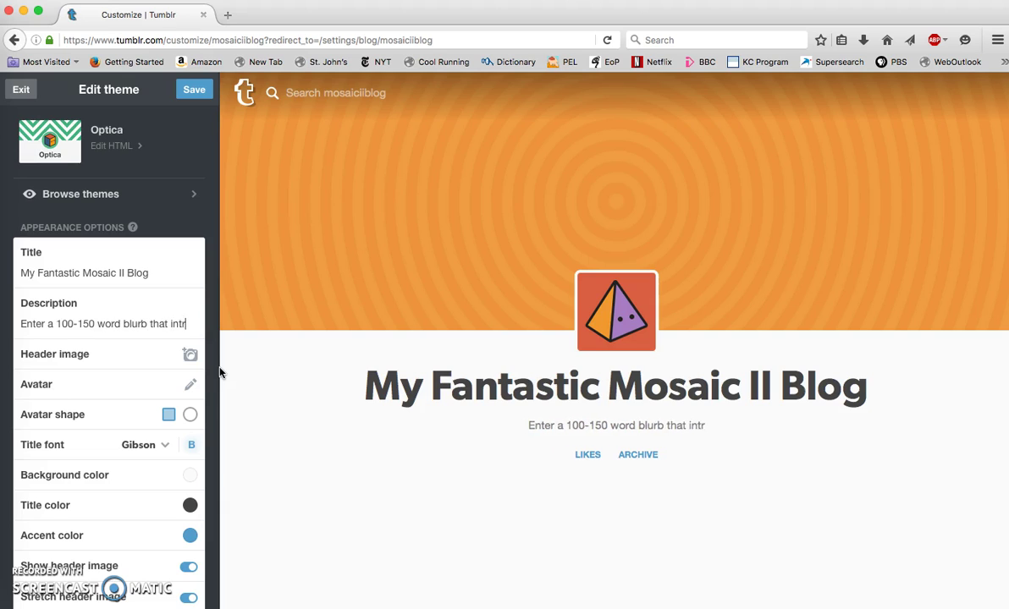
type("oduc")
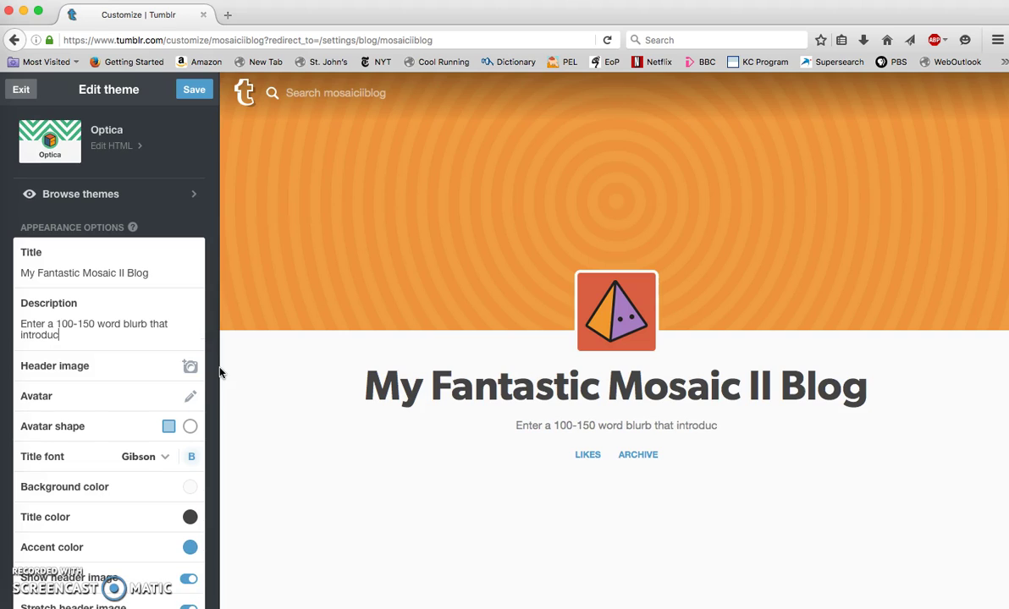
type("e")
type("s you")
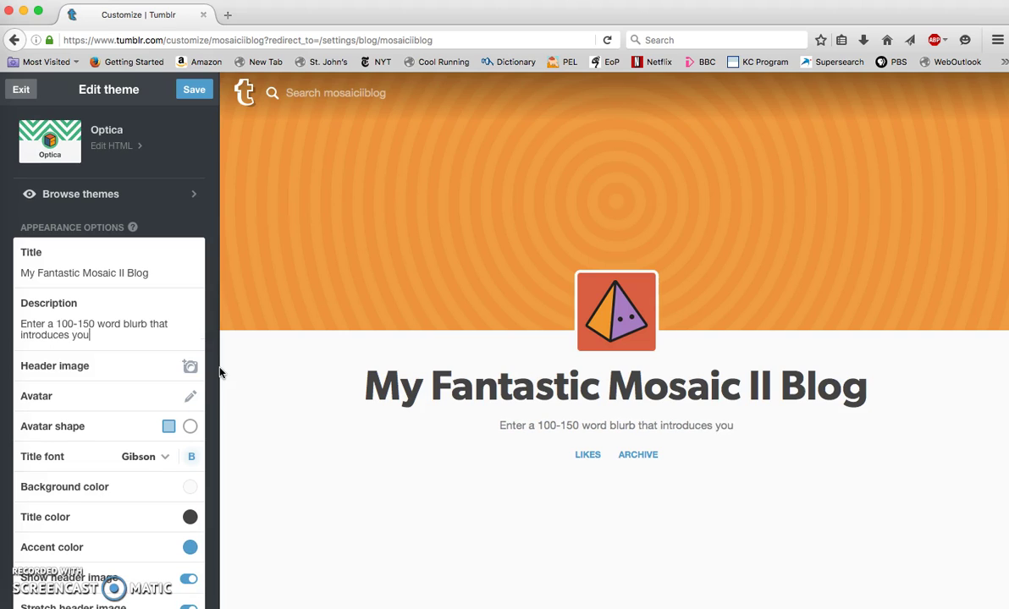
type("r thesis")
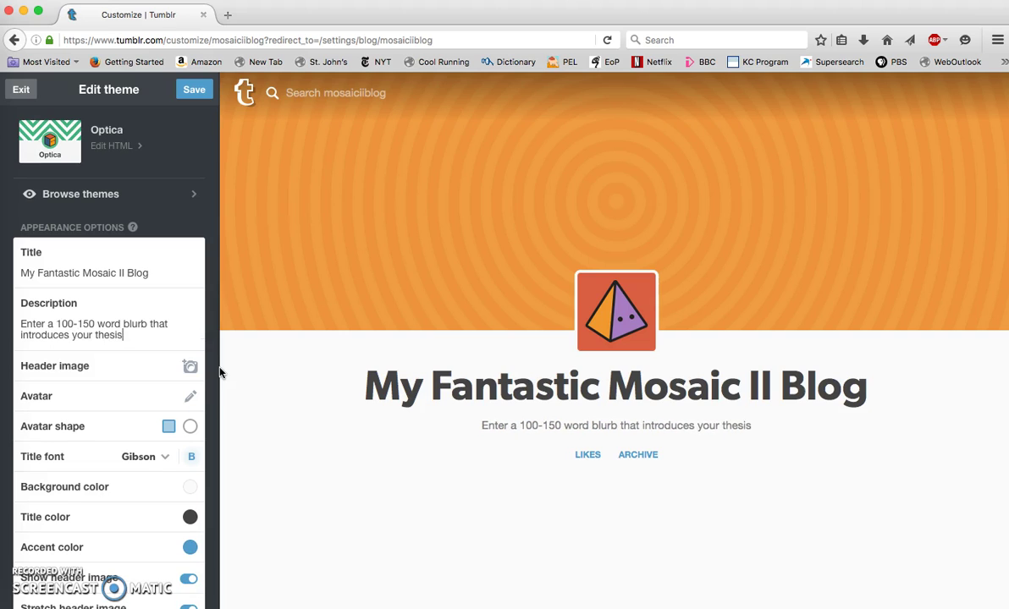
type("/")
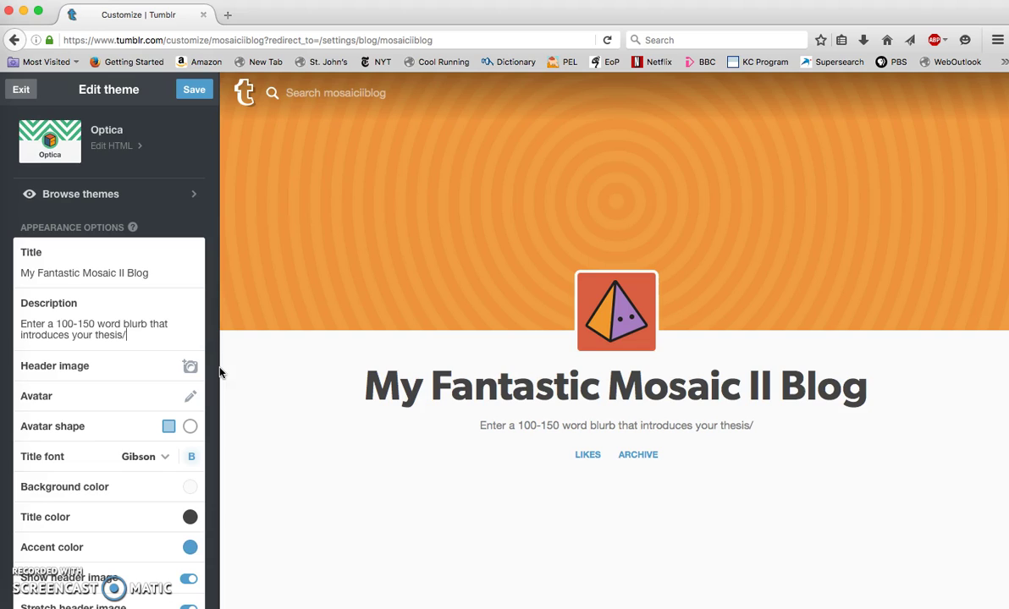
type("themes")
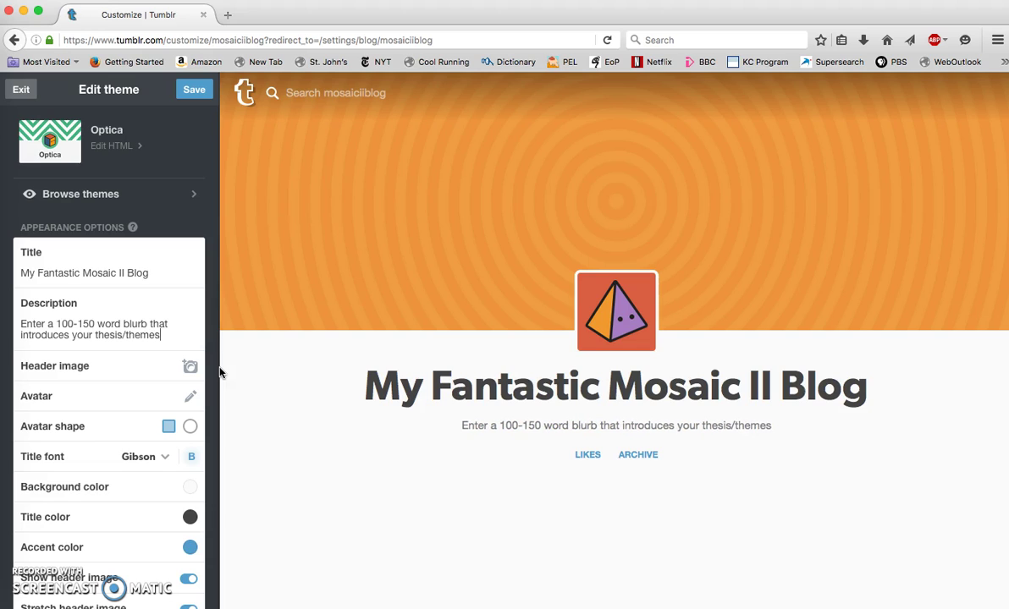
type(" that you are addressing")
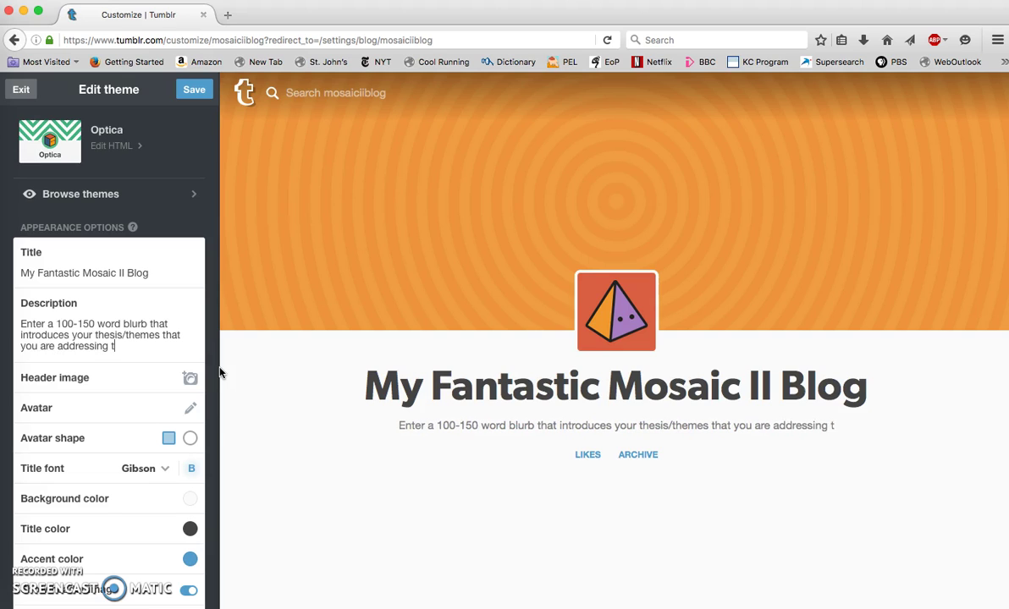
type(" in this blog.")
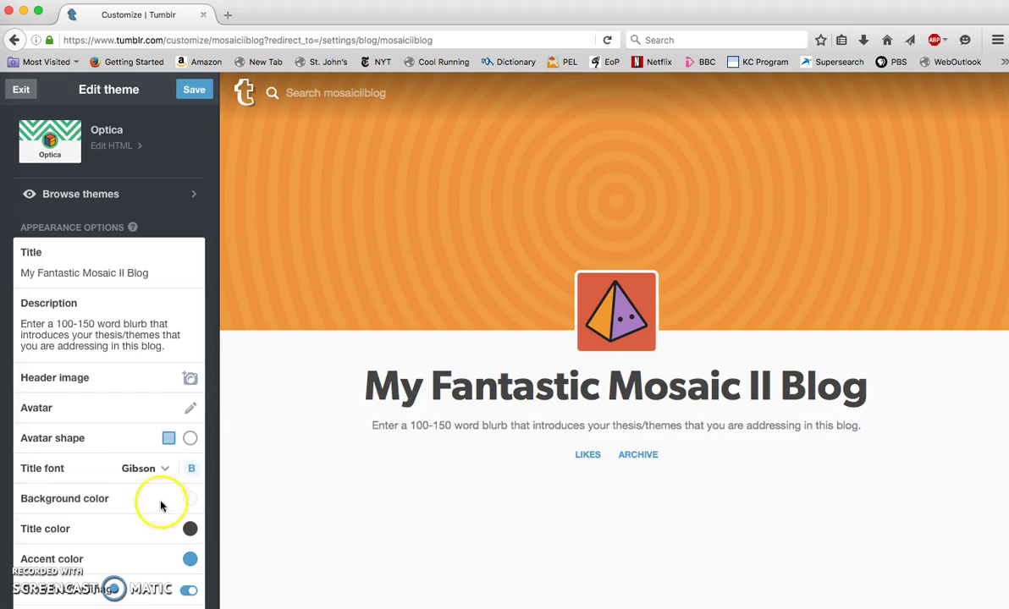
left_click(391, 542)
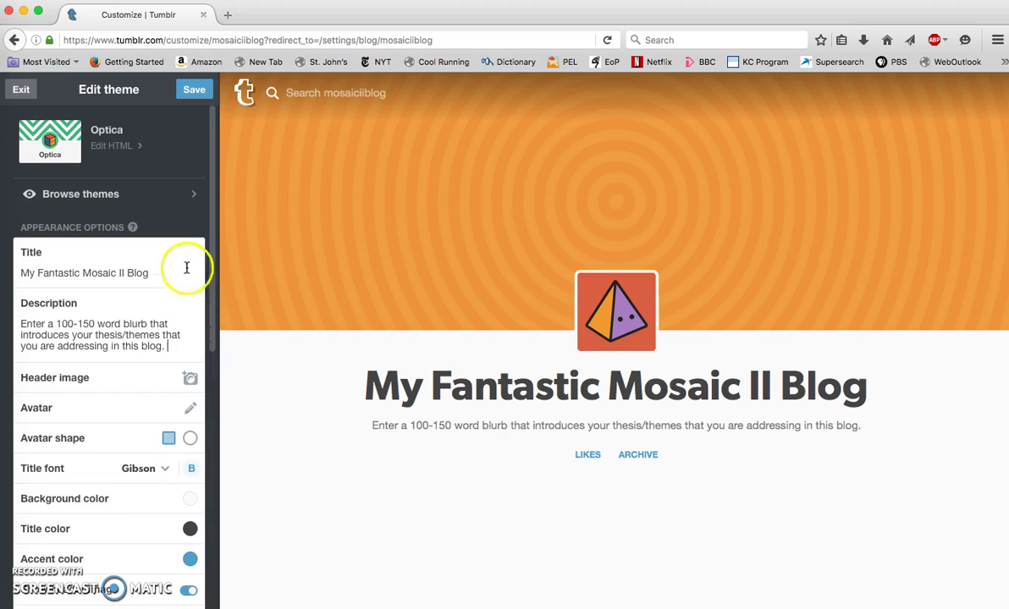
left_click(193, 93)
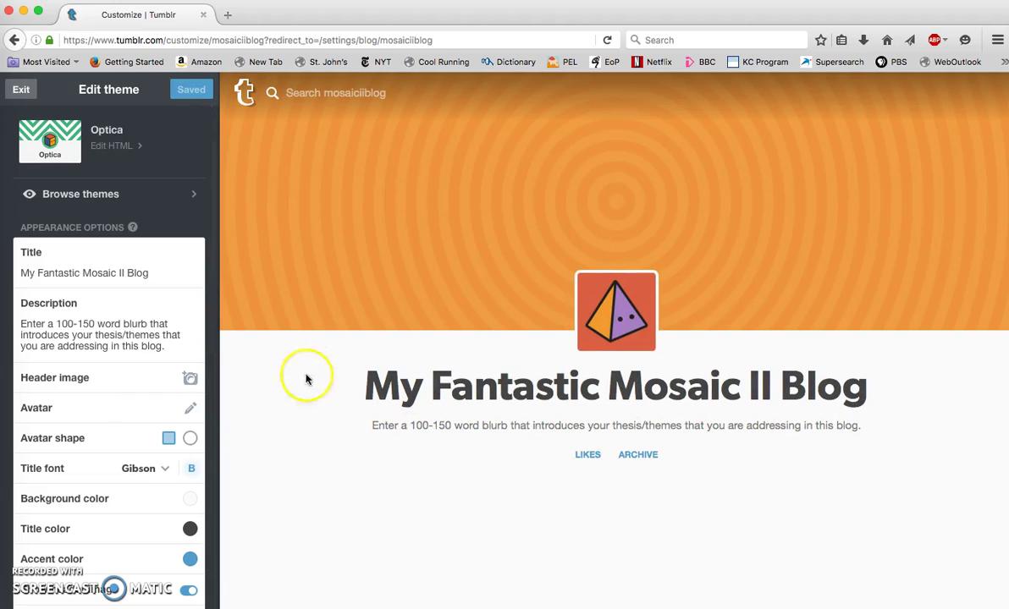
left_click(21, 90)
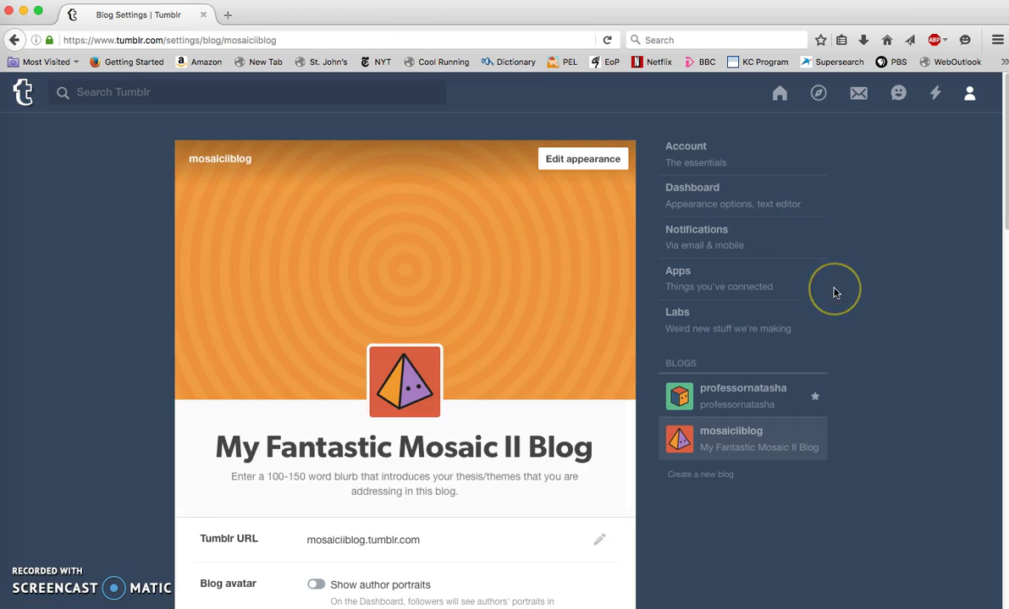
- Go to the dashboard, then switch to the mosaiciiblog blog page via the account menu
left_click(779, 95)
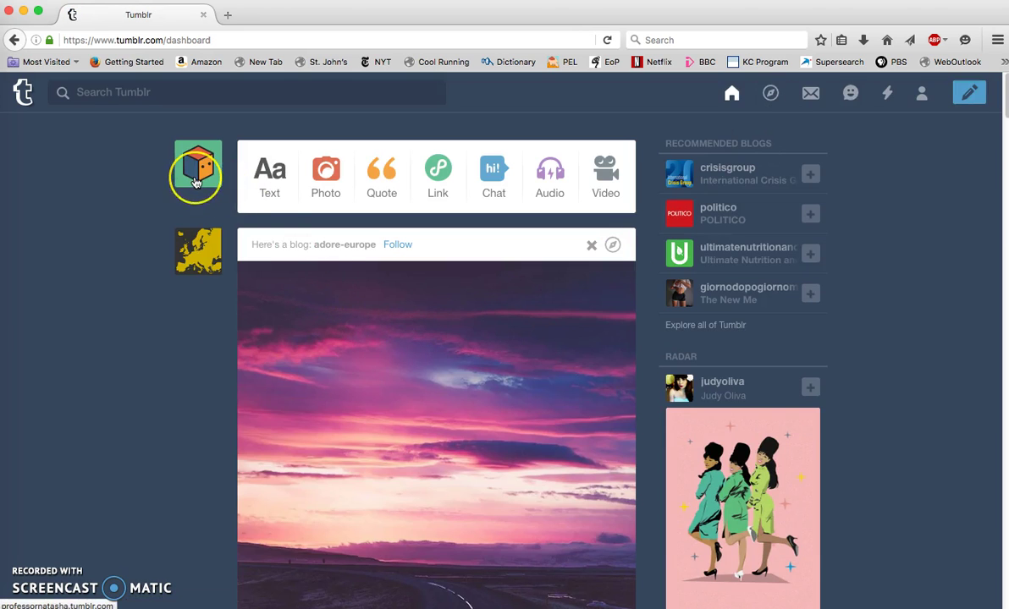
mouse_move(196, 182)
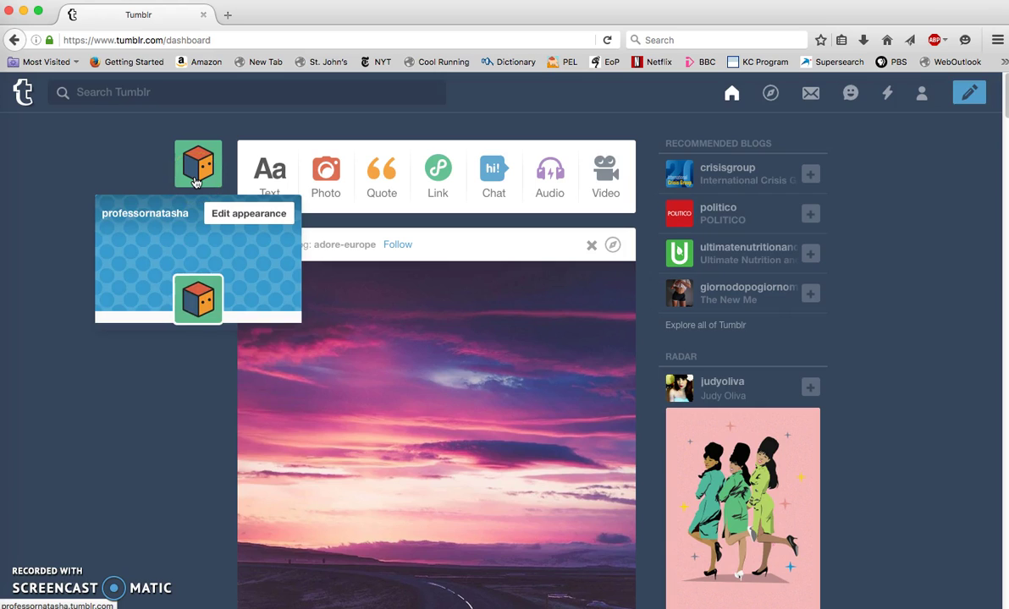
left_click(925, 96)
left_click(918, 404)
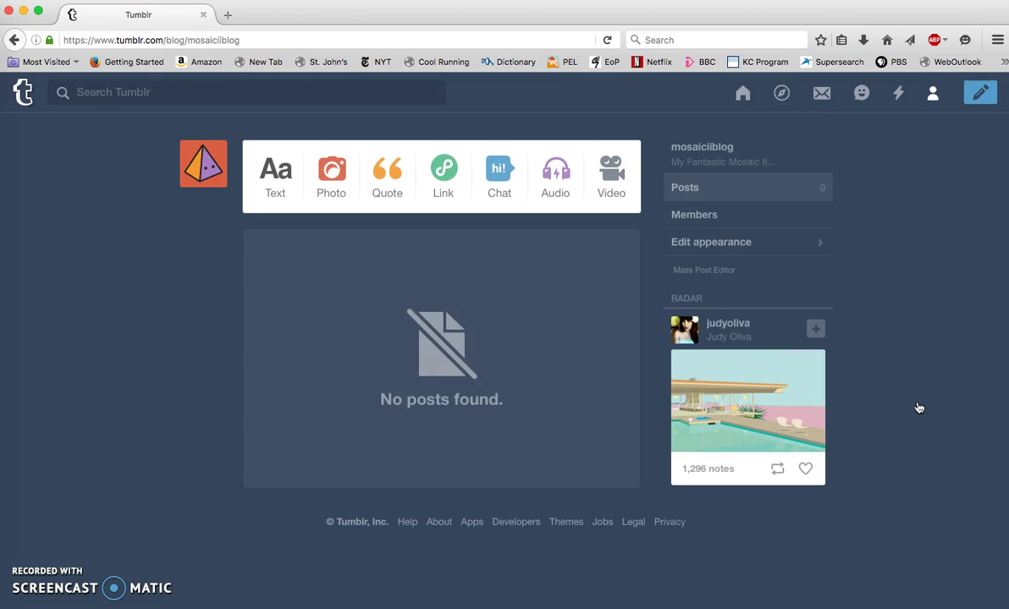
- Start a photo post on mosaiciiblog set to add a photo from the web
left_click(525, 478)
left_click_drag(525, 478, 617, 375)
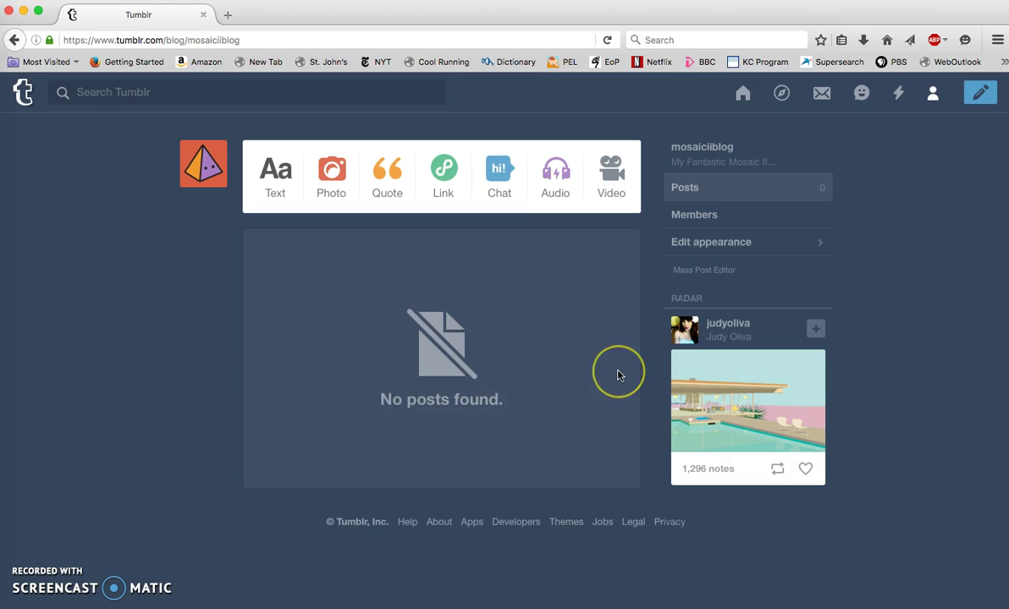
left_click(334, 169)
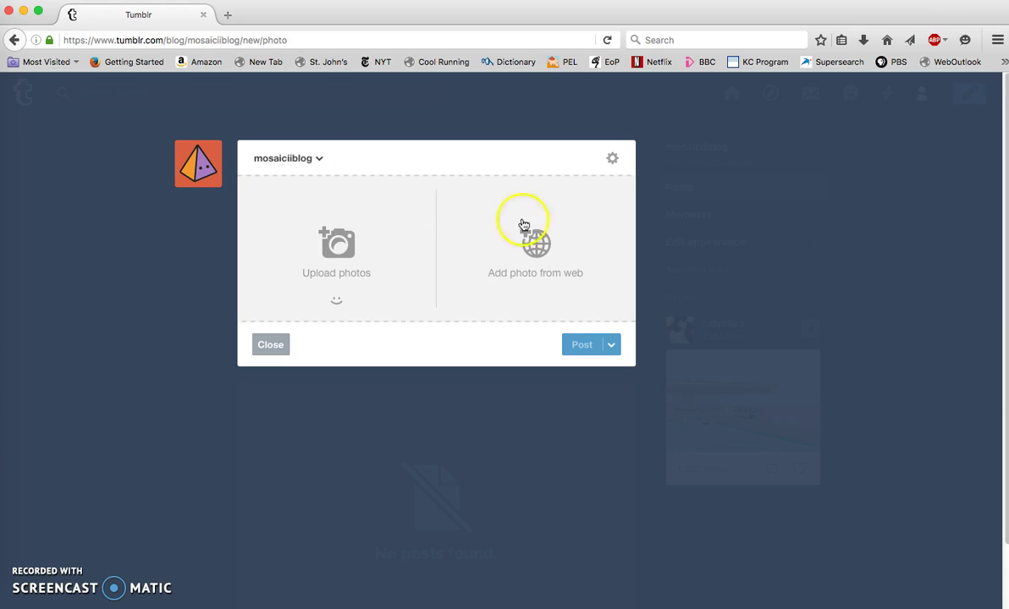
left_click(545, 244)
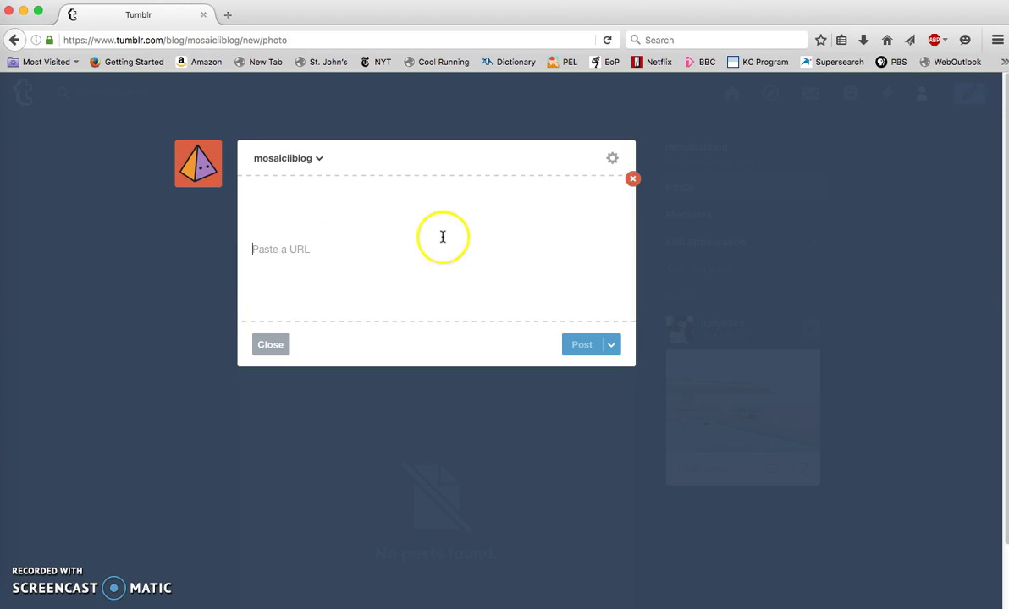
- Search Google Images for 'plato allegory cave' in a new browser tab
left_click(226, 14)
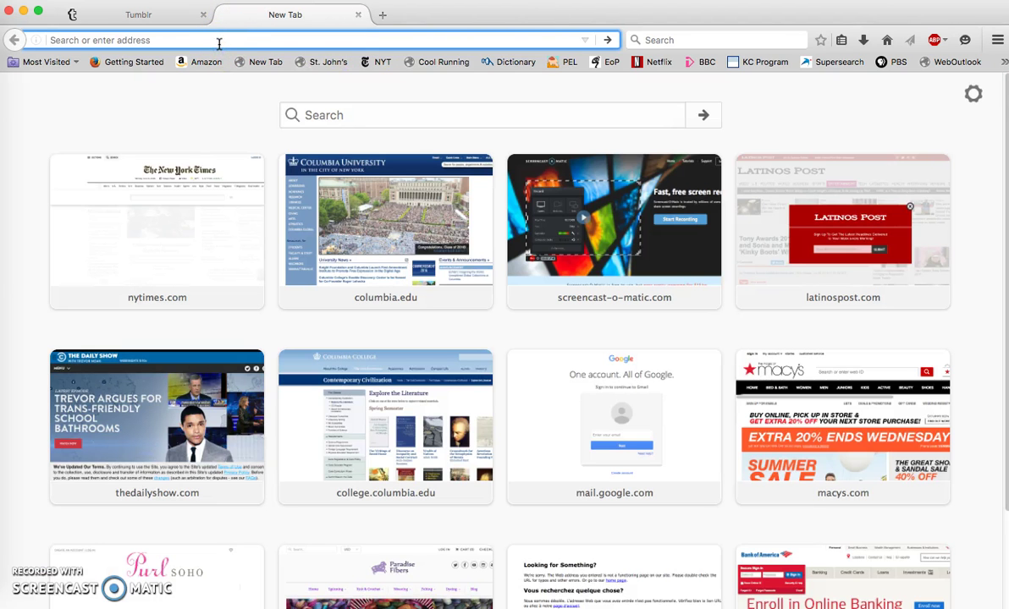
type("plat")
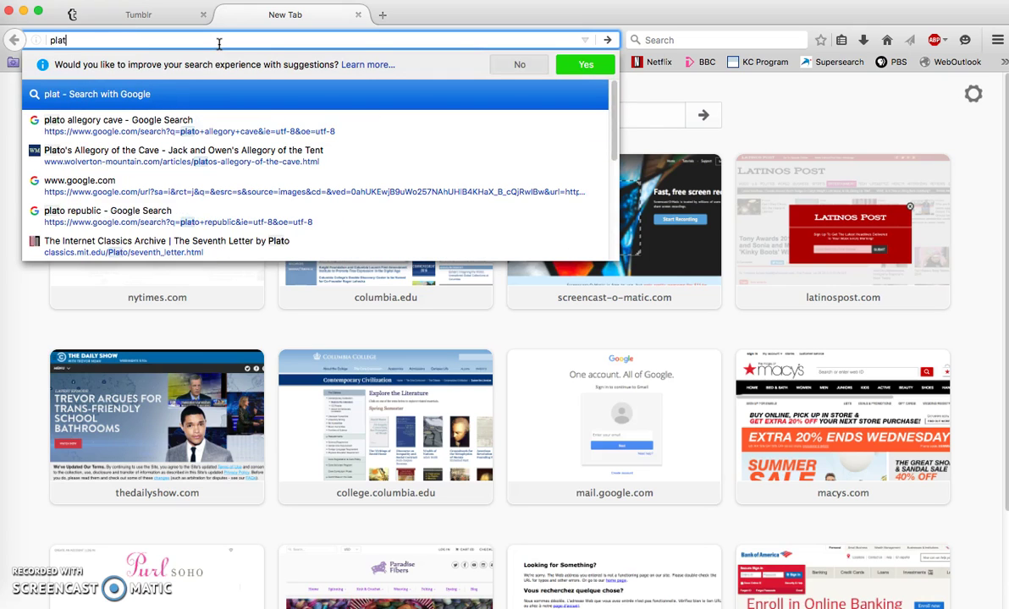
type("o allegory cave")
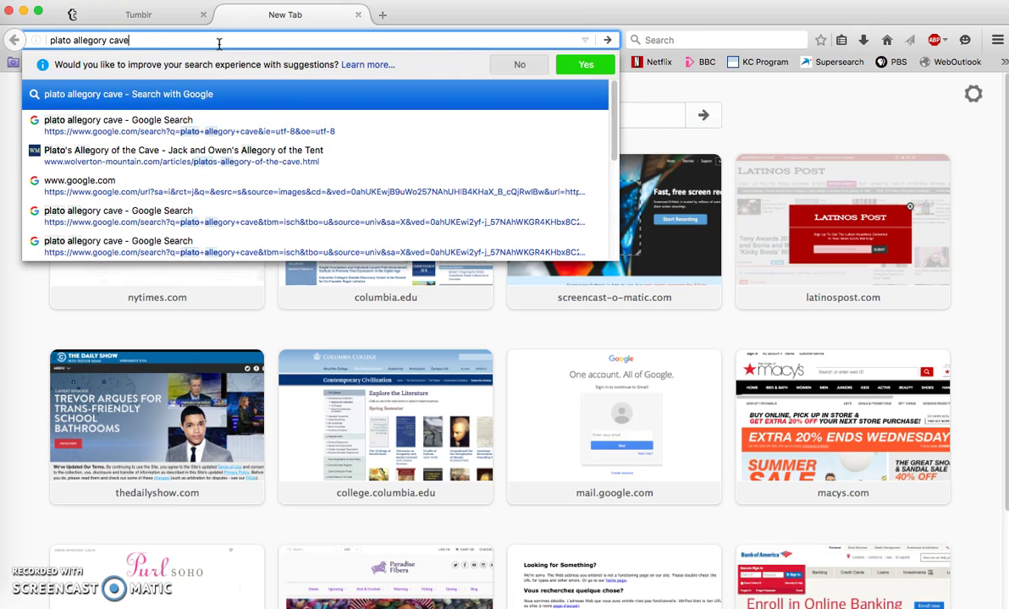
key("Return")
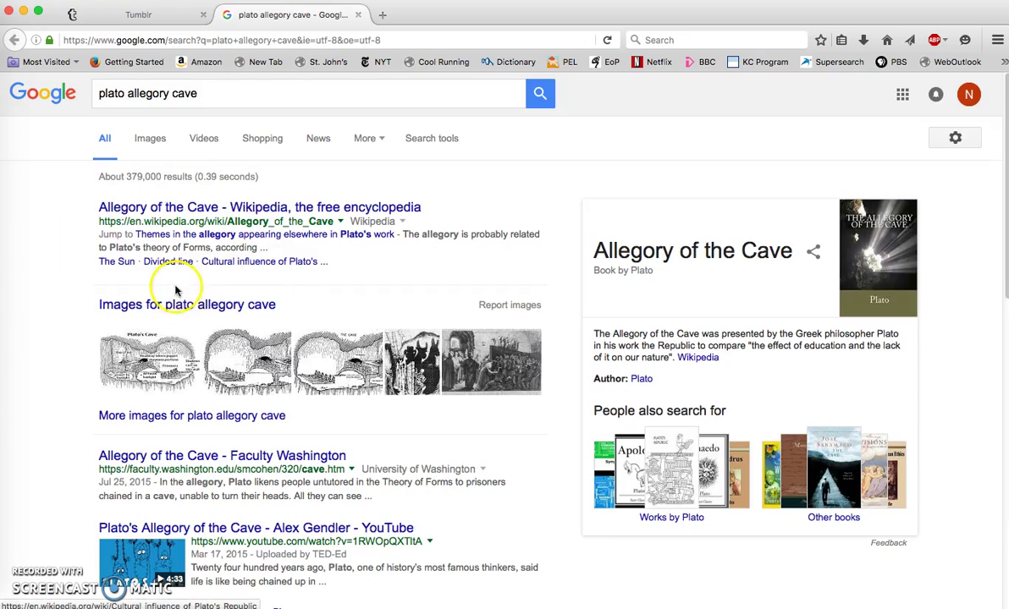
left_click(142, 304)
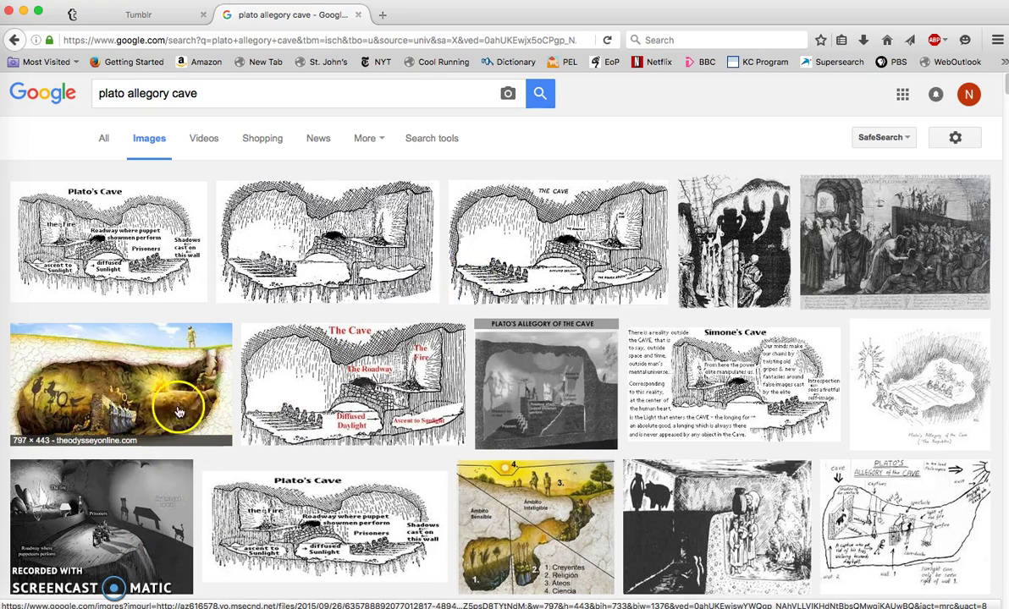
- Open the cave illustration full size in its own tab and select its URL
left_click(173, 410)
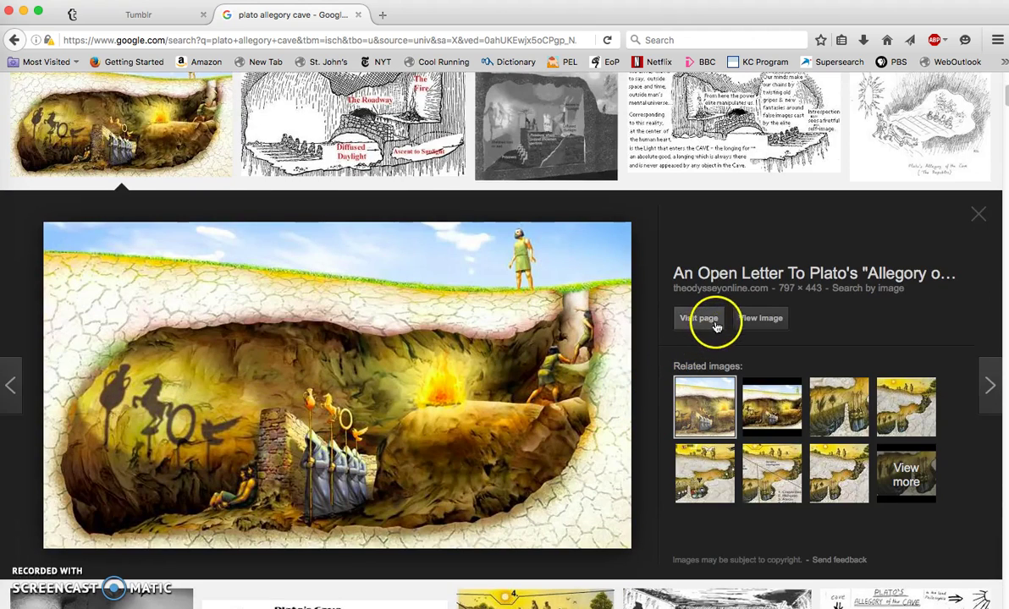
left_click(765, 326)
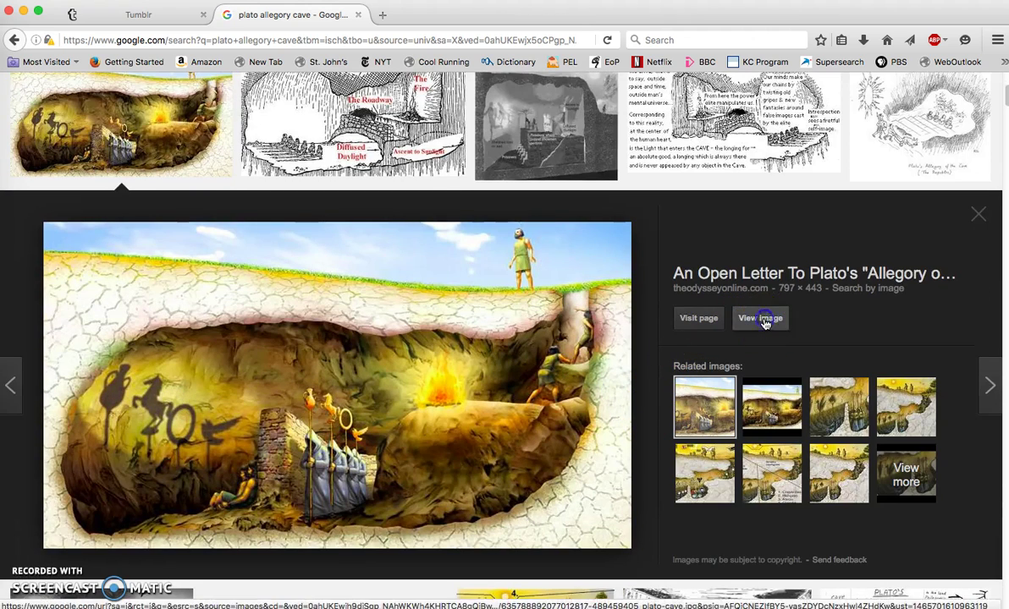
left_click(490, 41)
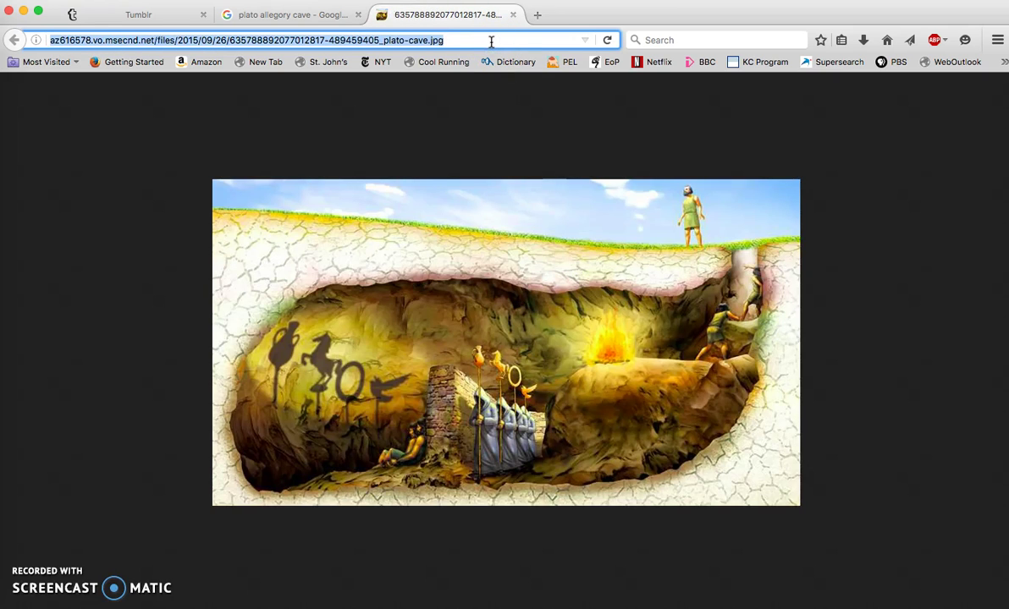
- Add the Plato's cave image to the Tumblr photo post by pasting its URL
left_click(161, 11)
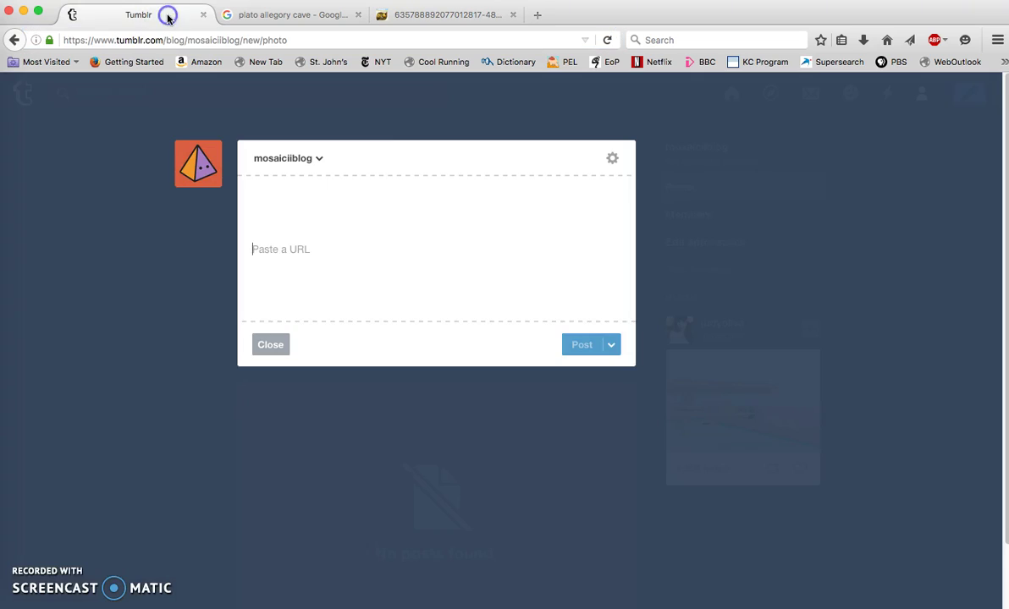
left_click(475, 248)
key("super+v")
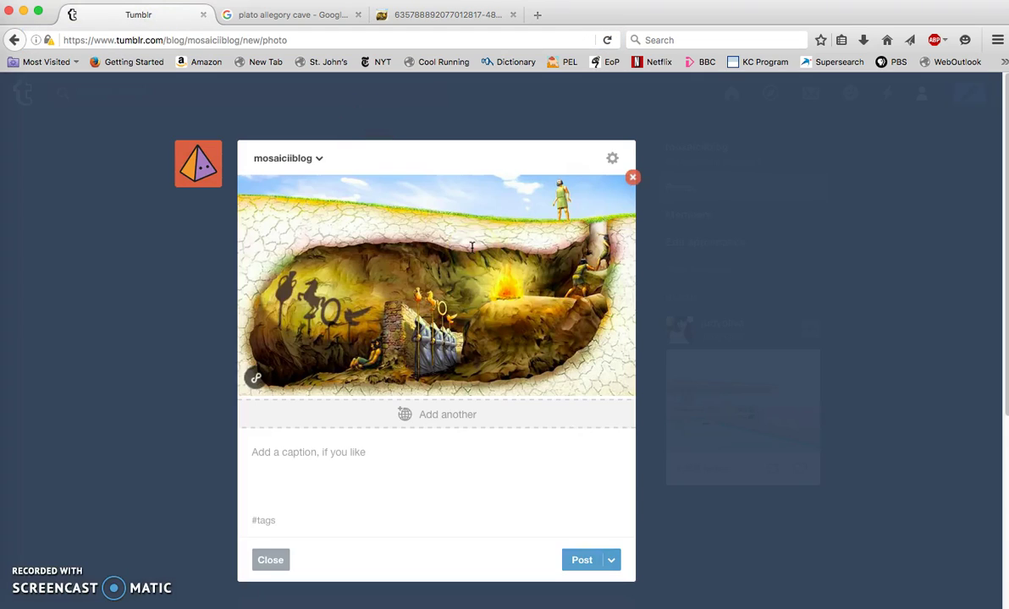
left_click(597, 515)
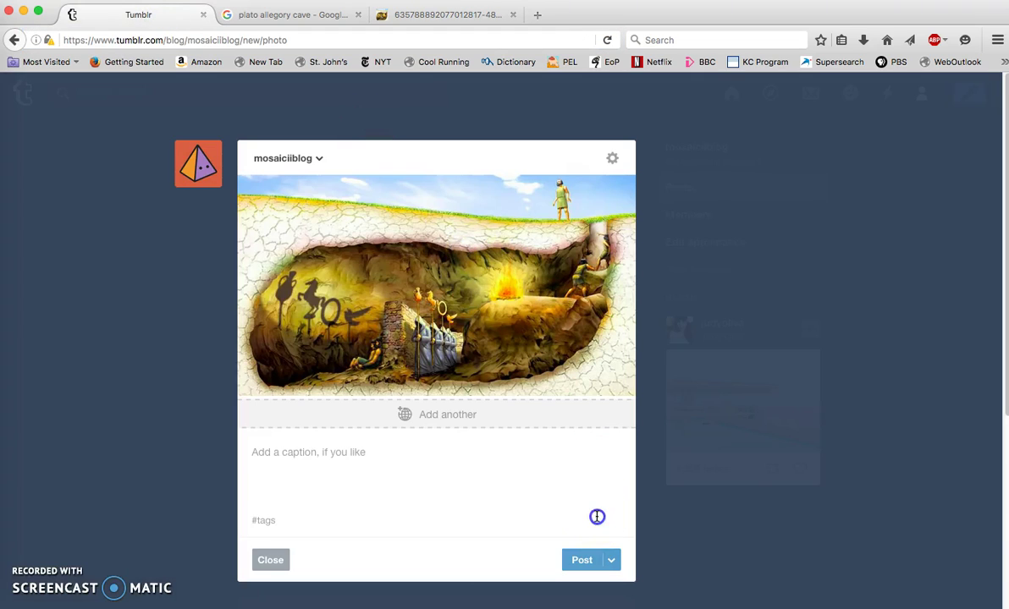
- Caption the photo with a prompt for a 100-150 word blurb linking it to your thesis, then publish
left_click(390, 441)
type("Enter a")
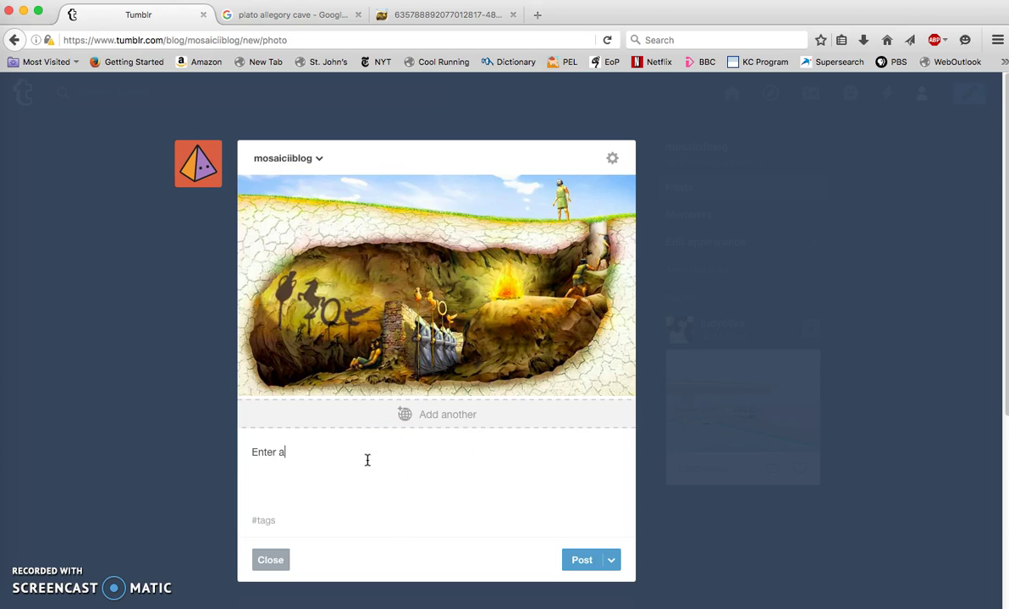
type(" 100-150 word blurb de")
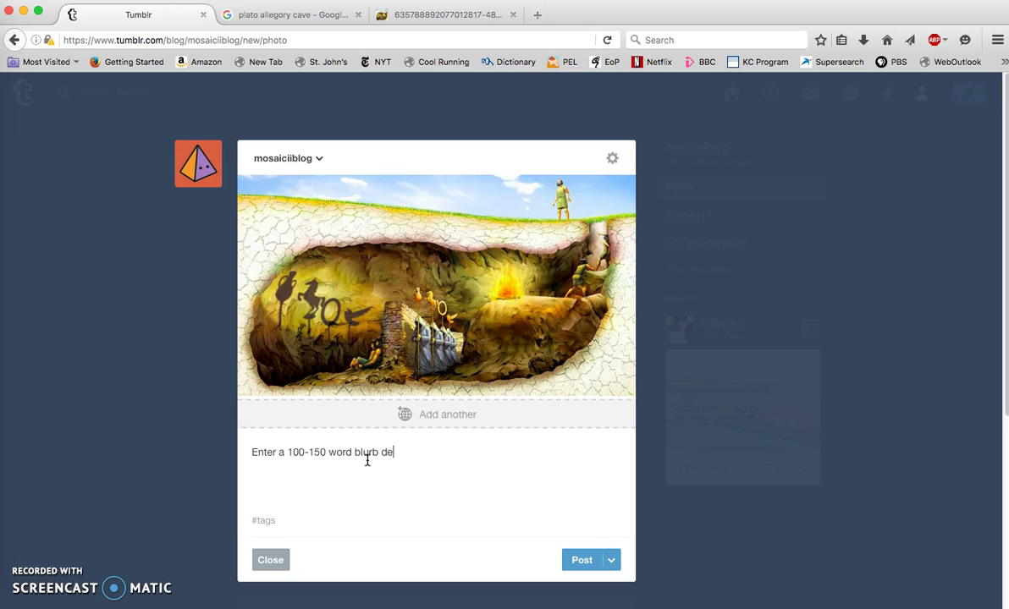
type("scribing how this ")
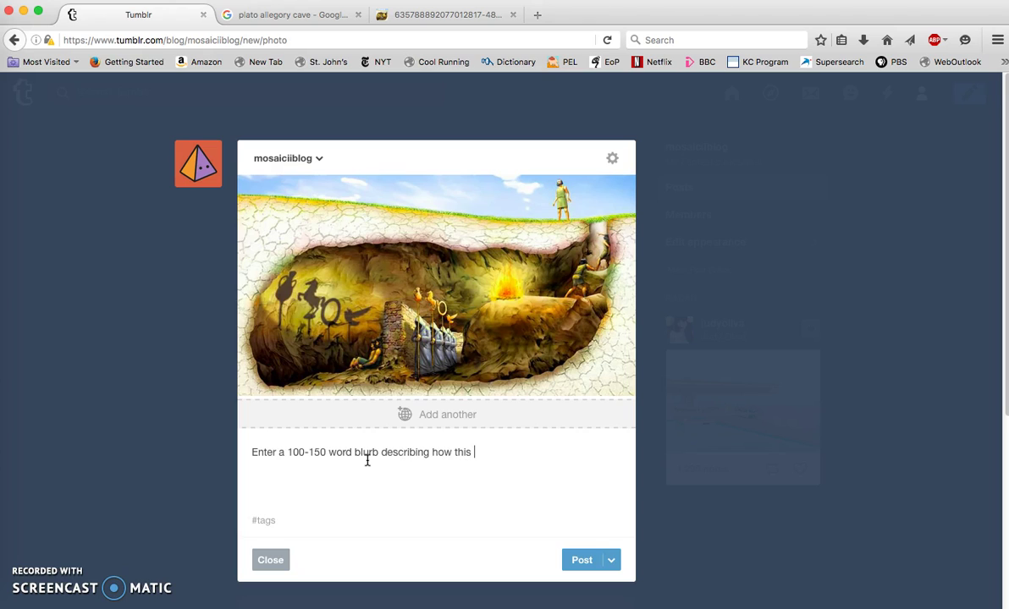
type("photo connects to your ")
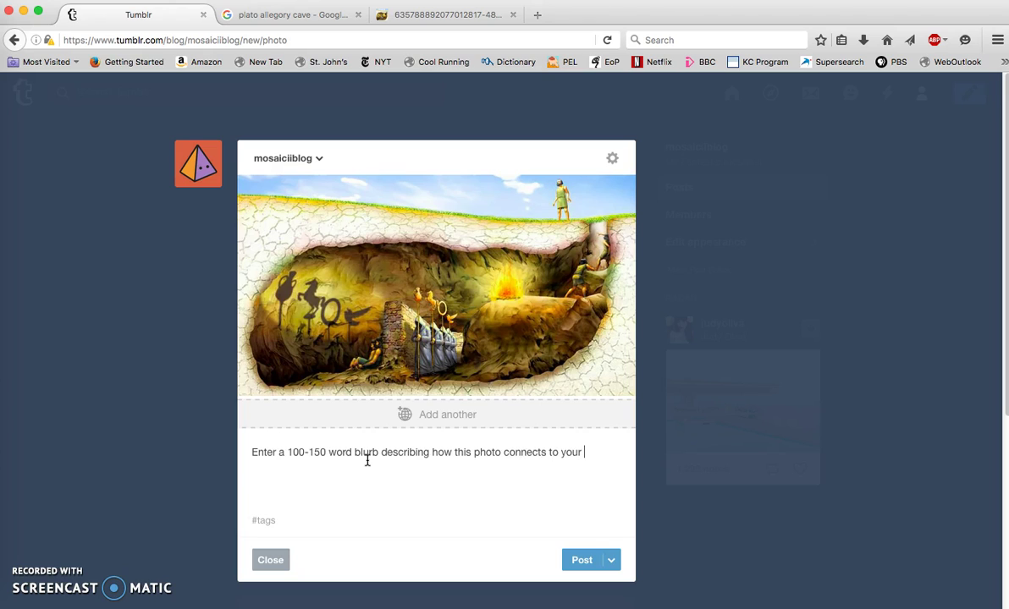
type("thesis and courae theme(s).")
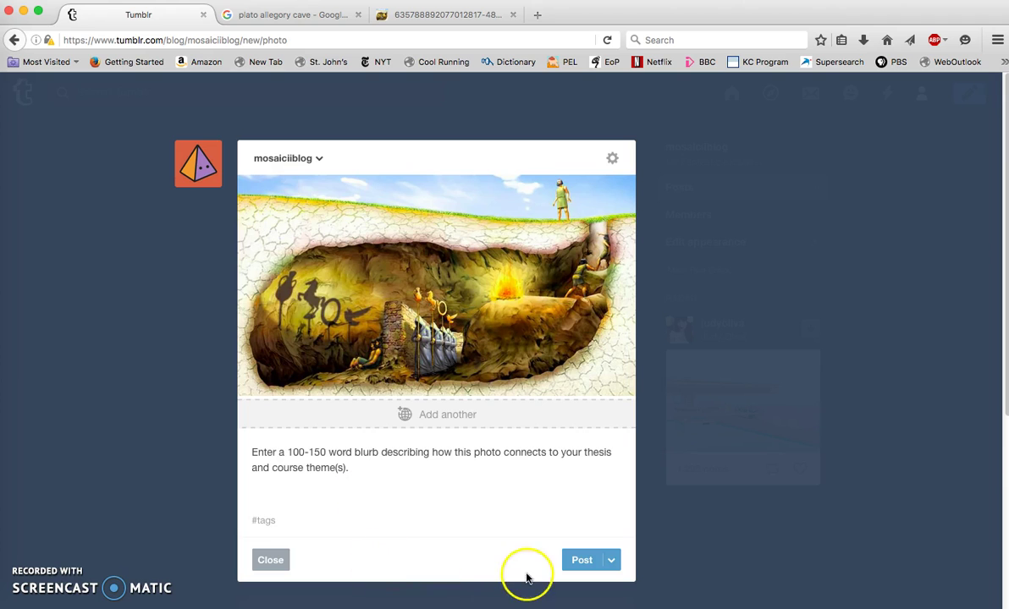
left_click(580, 561)
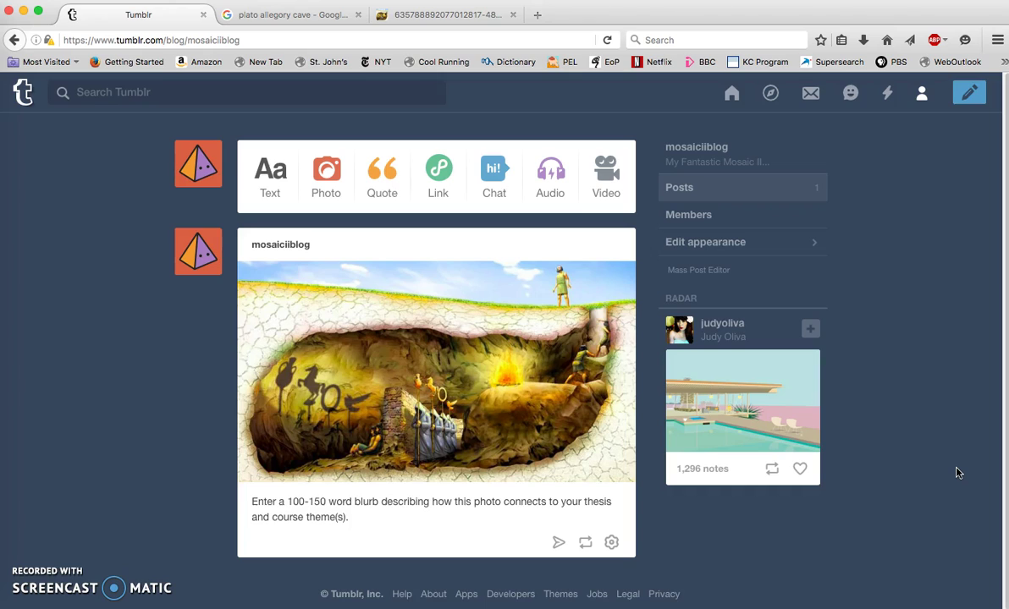
- Post the Plato's cave photo so it appears with its caption on mosaiciiblog
left_click(937, 492)
- Go to account Settings and select mosaiciiblog under Blogs
left_click(927, 95)
left_click(920, 198)
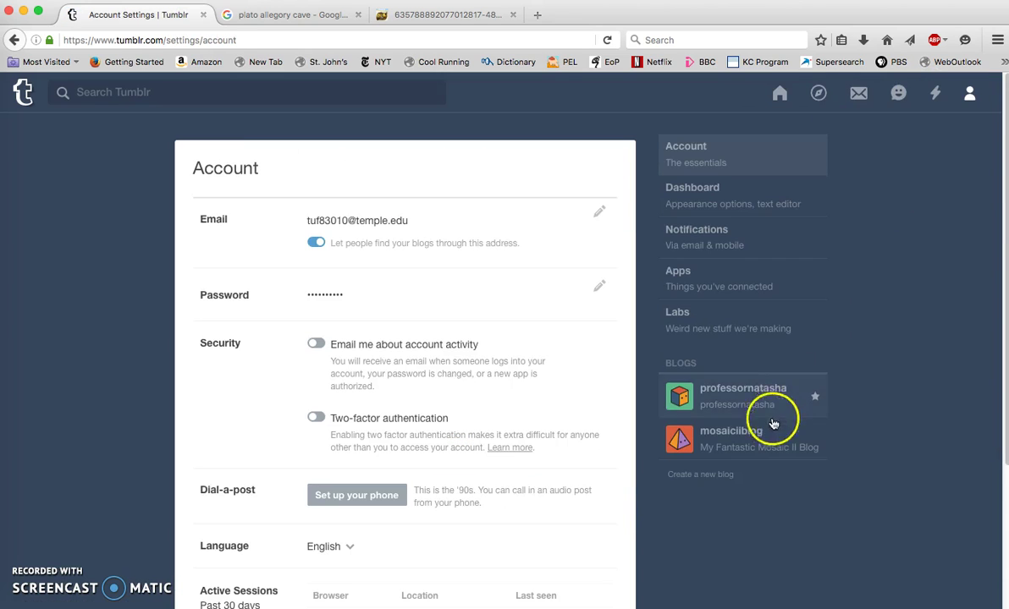
left_click(752, 443)
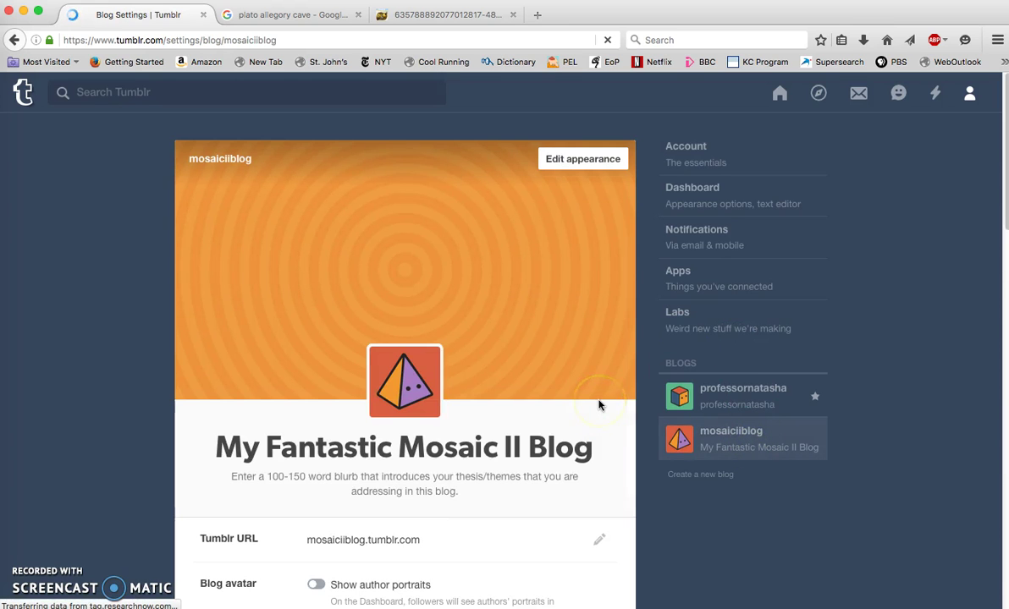
- Check the mosaiciiblog settings: the saved description and the address mosaiciiblog.tumblr.com
scroll(598, 405, "down", 5)
left_click_drag(353, 310, 396, 310)
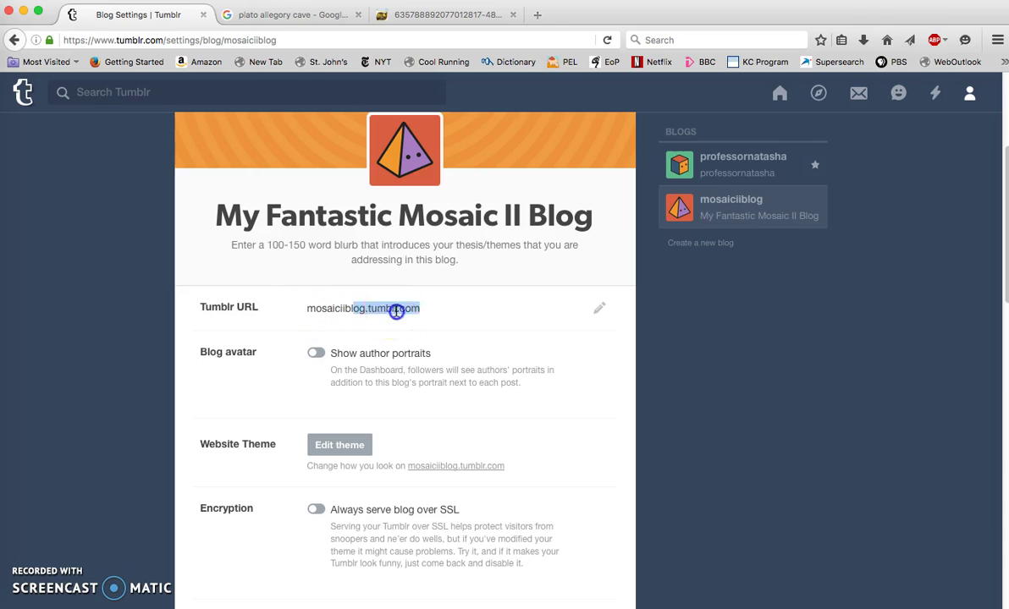
left_click(396, 311)
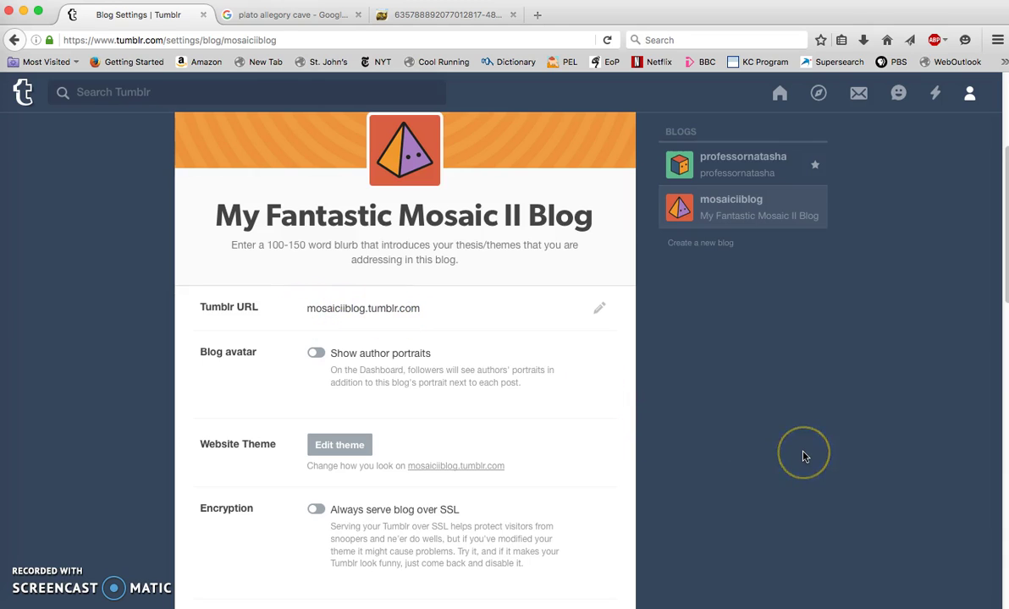
scroll(804, 457, "up", 1)
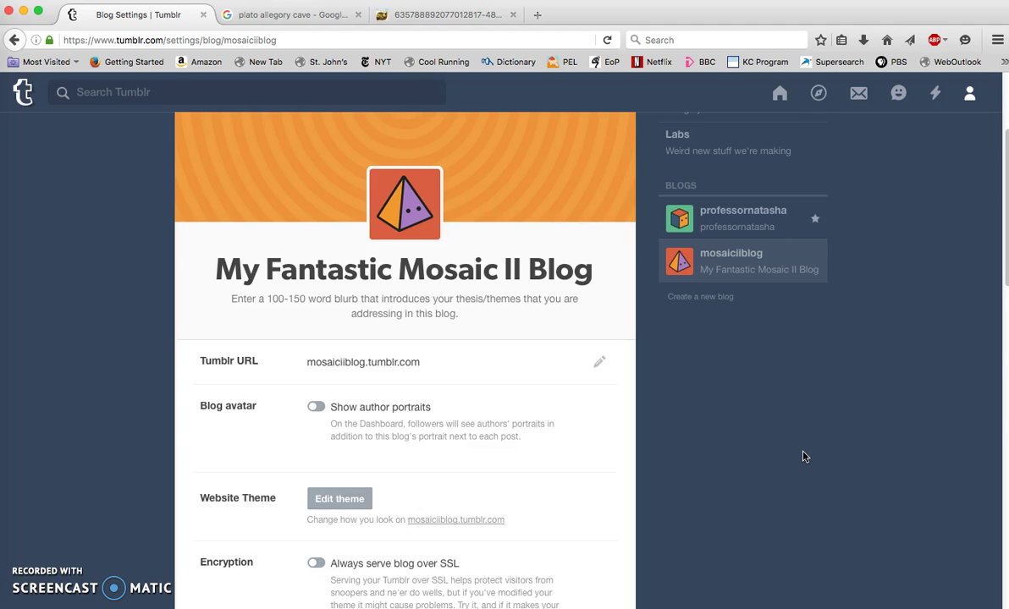
scroll(804, 457, "up", 3)
left_click(824, 546)
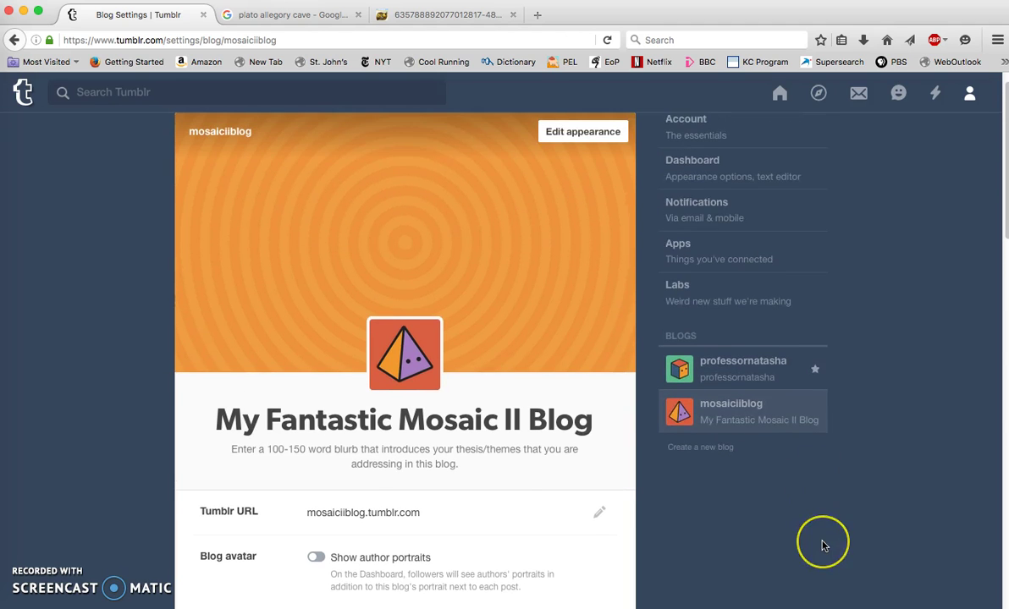
scroll(823, 546, "up", 1)
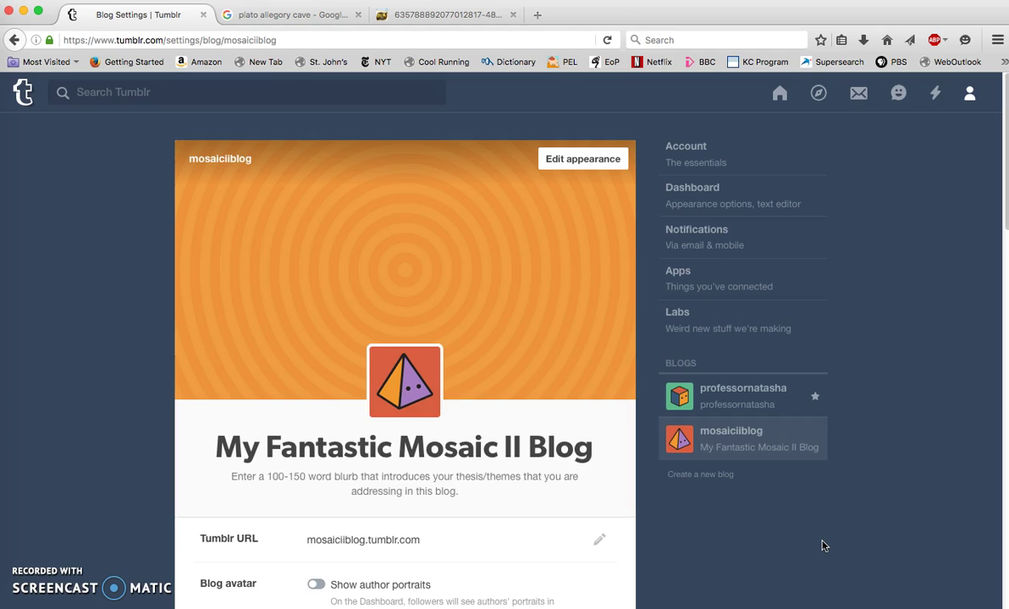